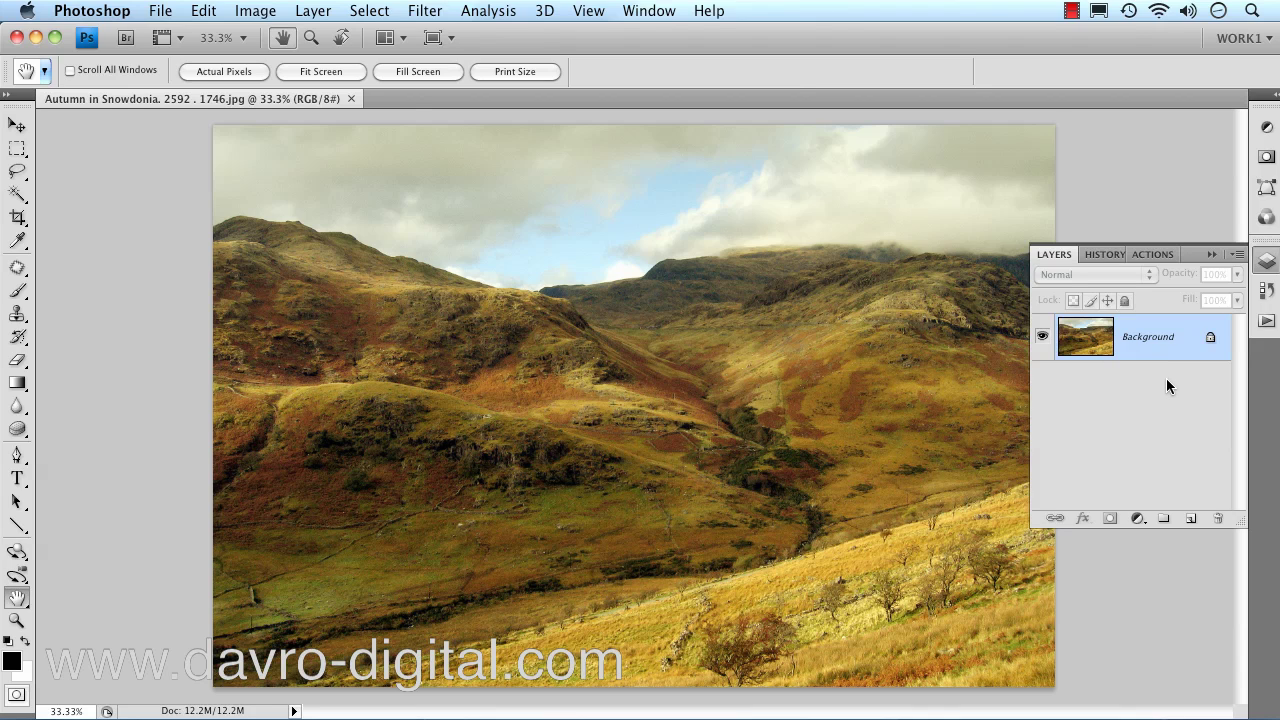
Step: Duplicate the Background layer with Cmd+J to create Layer 1
{"action": "key", "text": "super+j"}
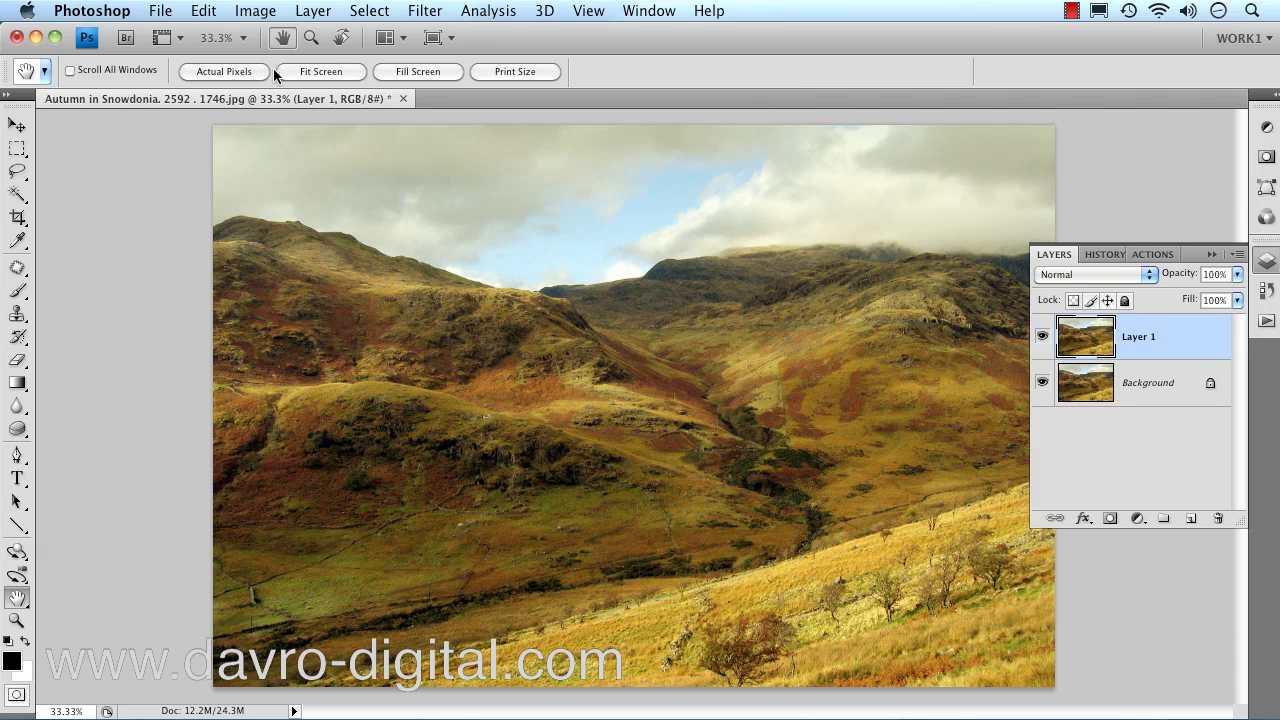
Step: Apply Match Color to Layer 1 with Neutralize ticked and Fade set to 44
{"action": "left_click", "coordinate": [254, 11]}
{"action": "mouse_move", "coordinate": [286, 64]}
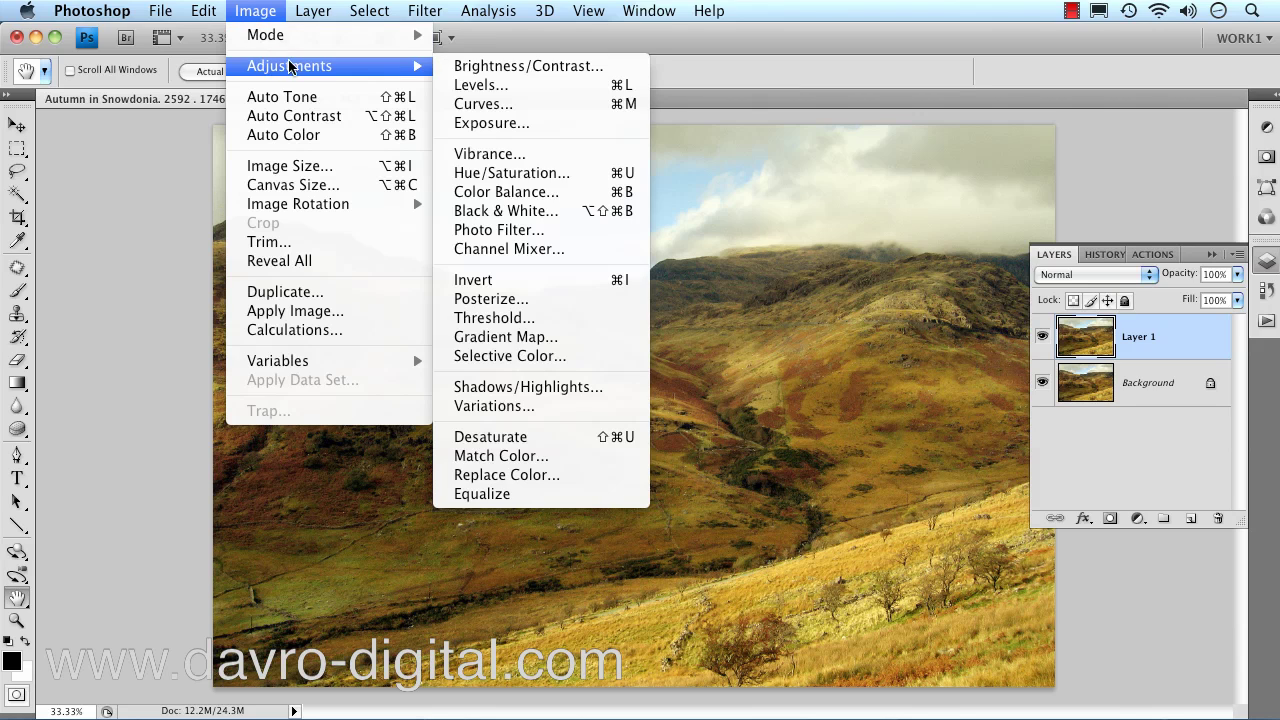
{"action": "left_click", "coordinate": [578, 457]}
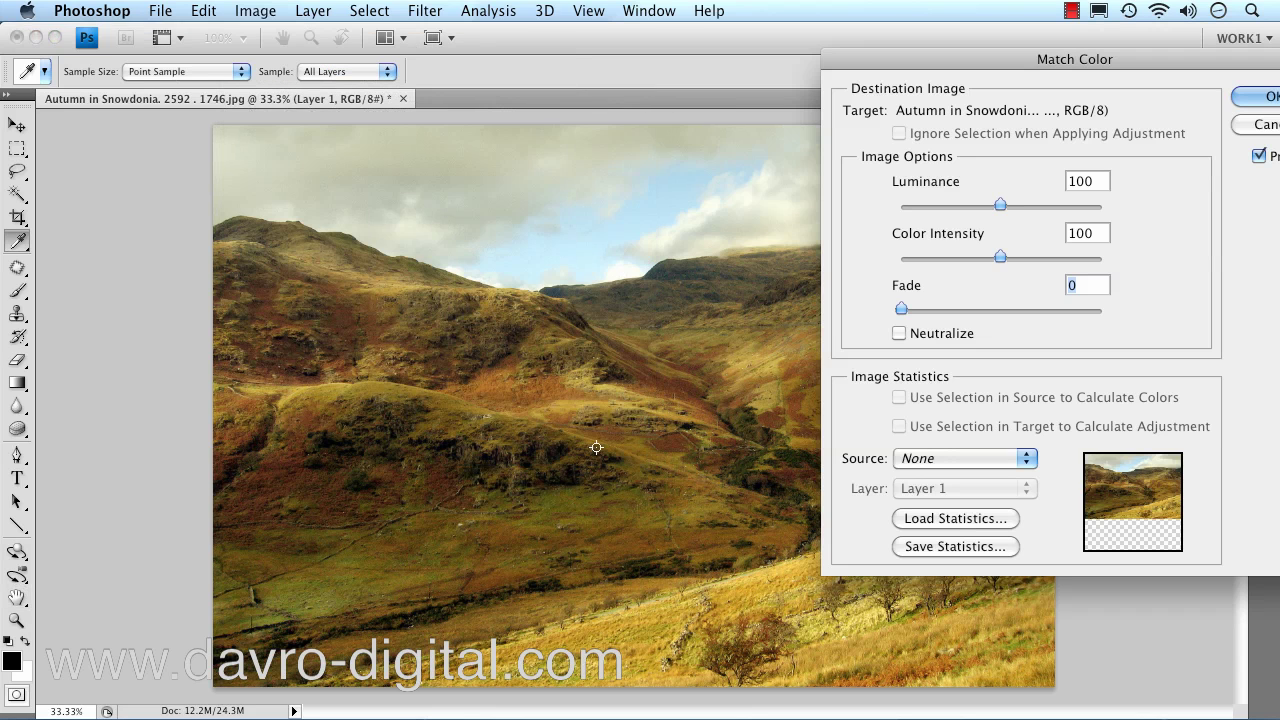
{"action": "left_click_drag", "start_coordinate": [979, 57], "coordinate": [950, 65]}
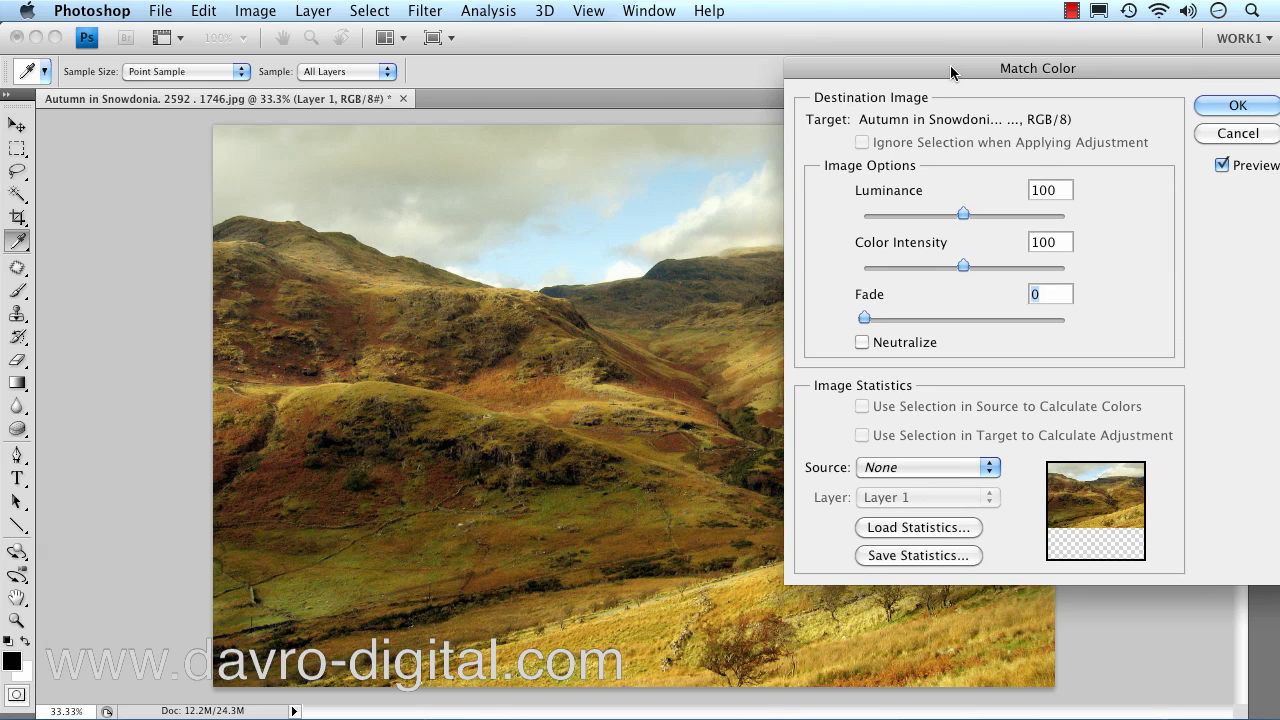
{"action": "left_click", "coordinate": [864, 342]}
{"action": "left_click_drag", "start_coordinate": [910, 62], "coordinate": [1091, 76]}
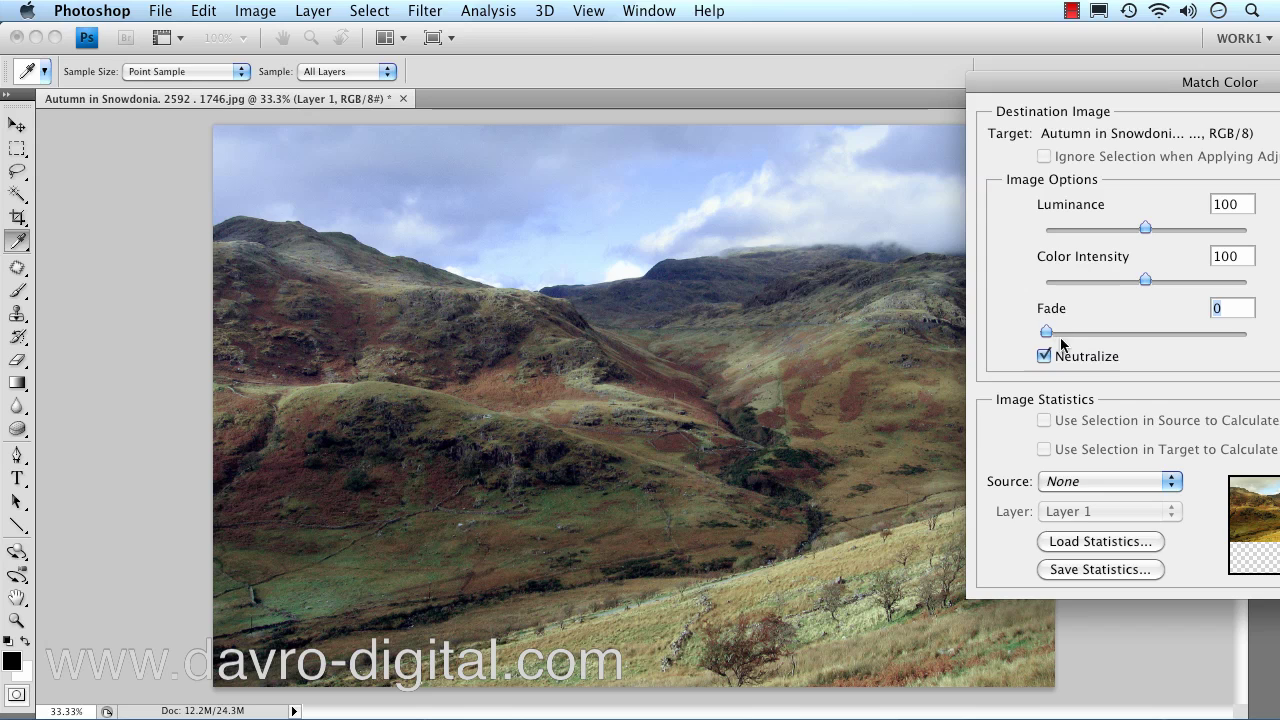
{"action": "left_click_drag", "start_coordinate": [1046, 335], "coordinate": [1136, 334]}
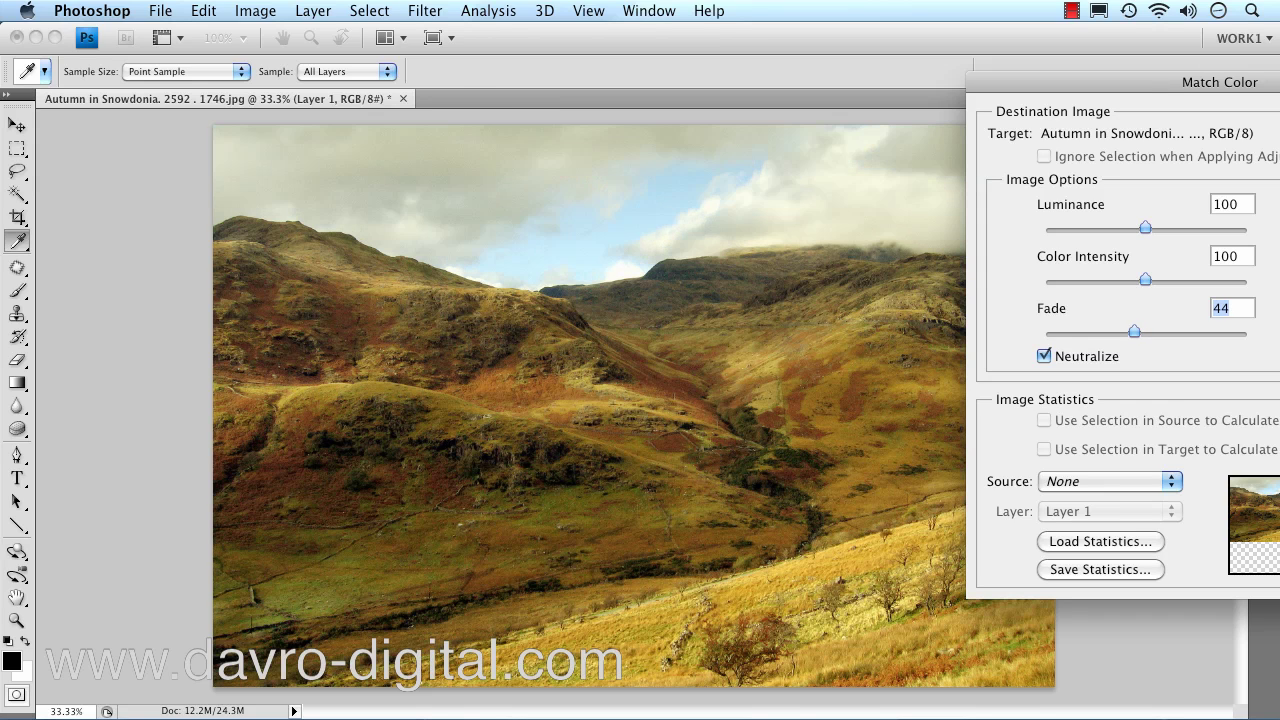
{"action": "key", "text": "Return"}
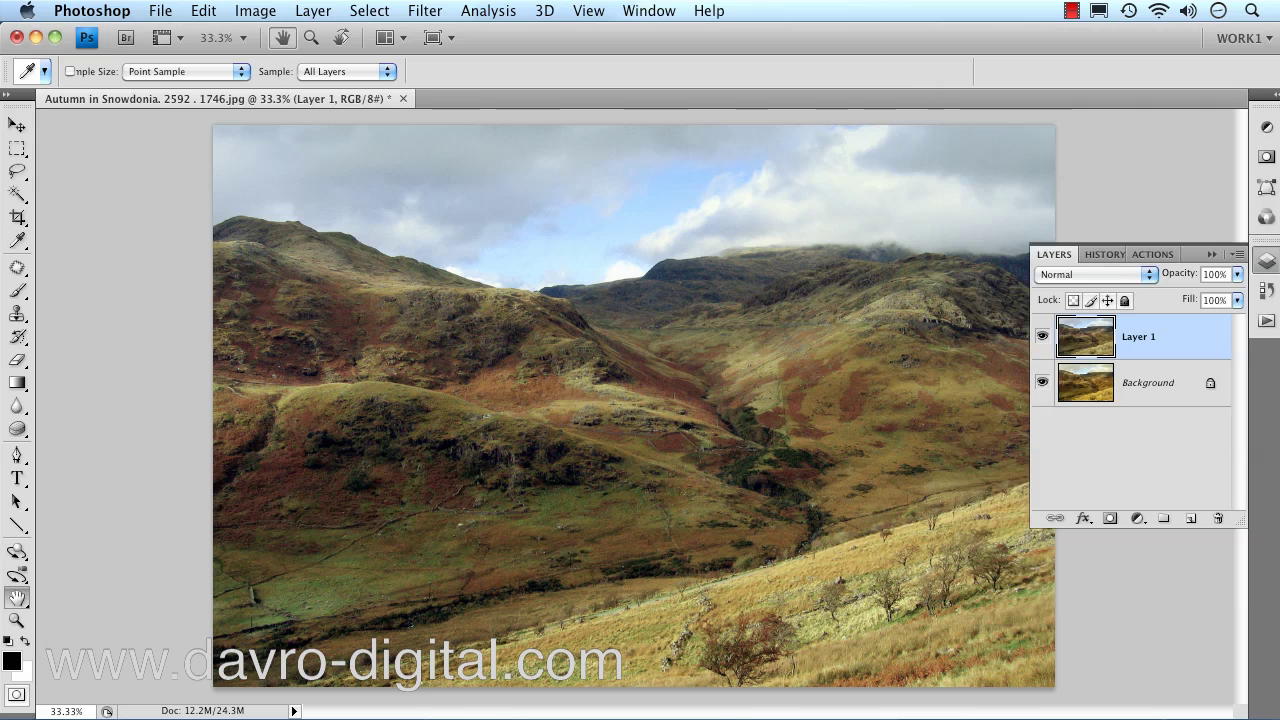
Step: Convert Layer 1 to a Smart Object from its Layers panel context menu
{"action": "key", "text": "h"}
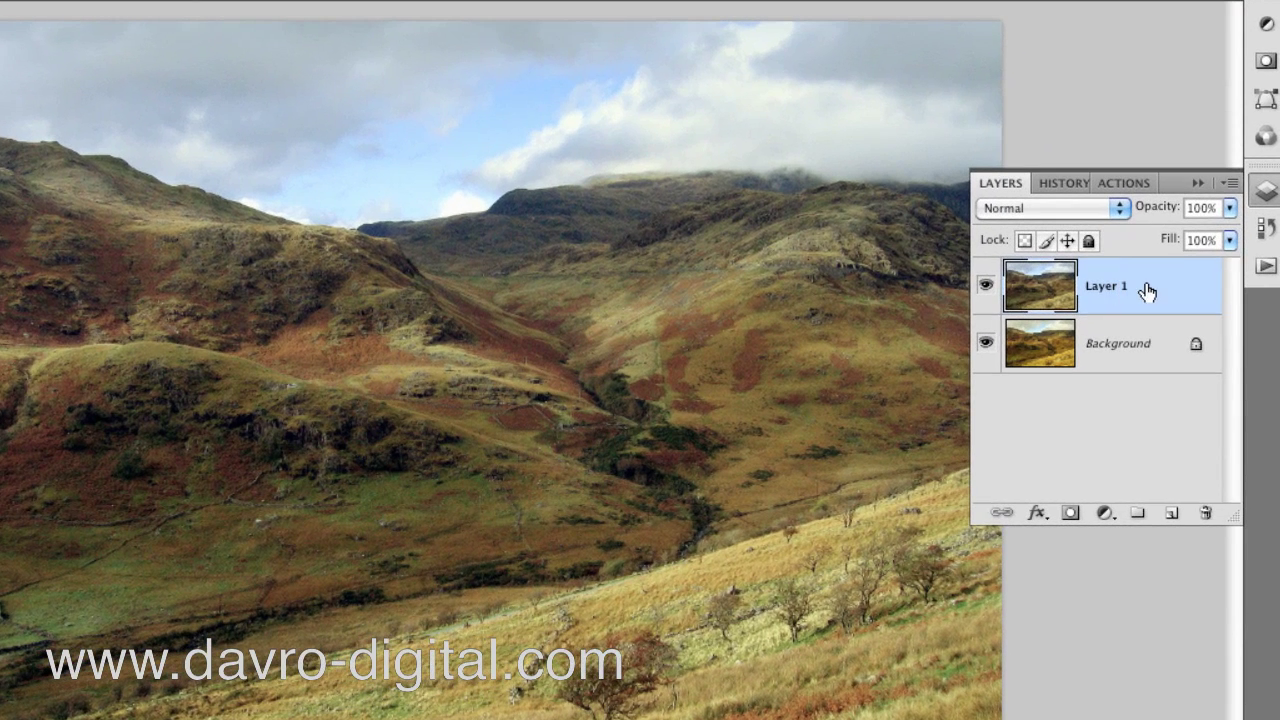
{"action": "right_click", "coordinate": [1142, 283]}
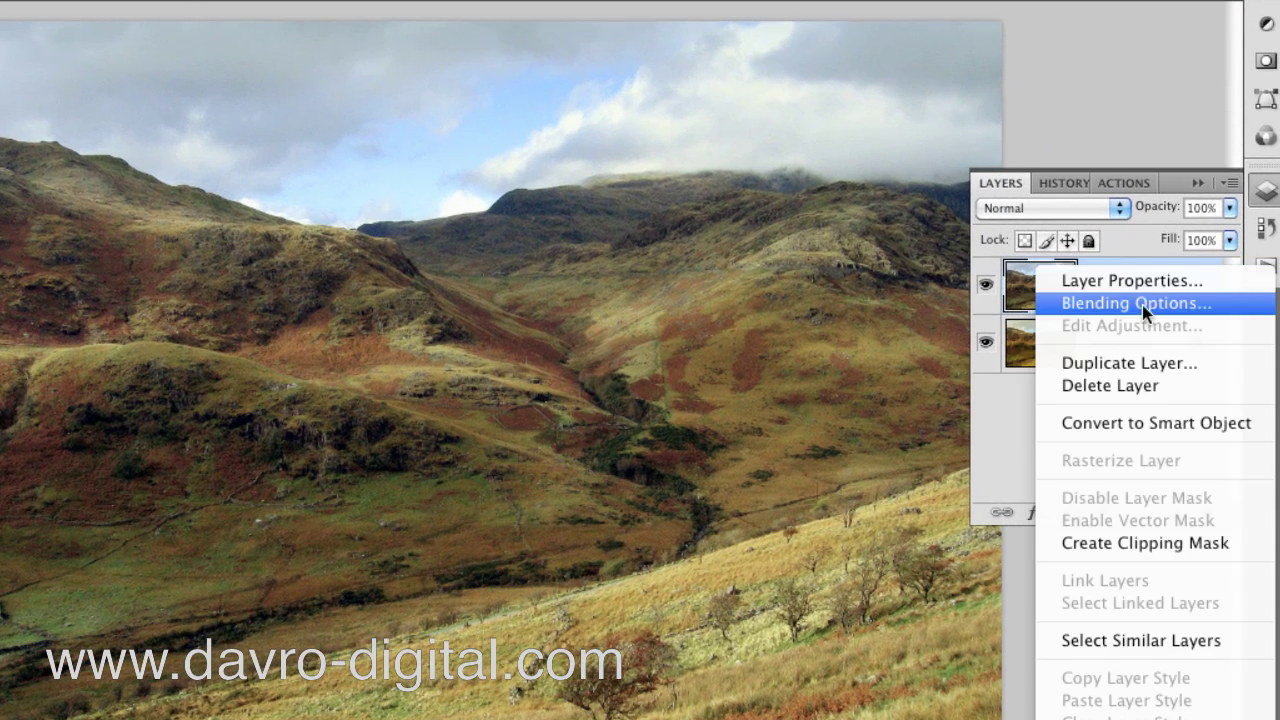
{"action": "left_click", "coordinate": [1126, 428]}
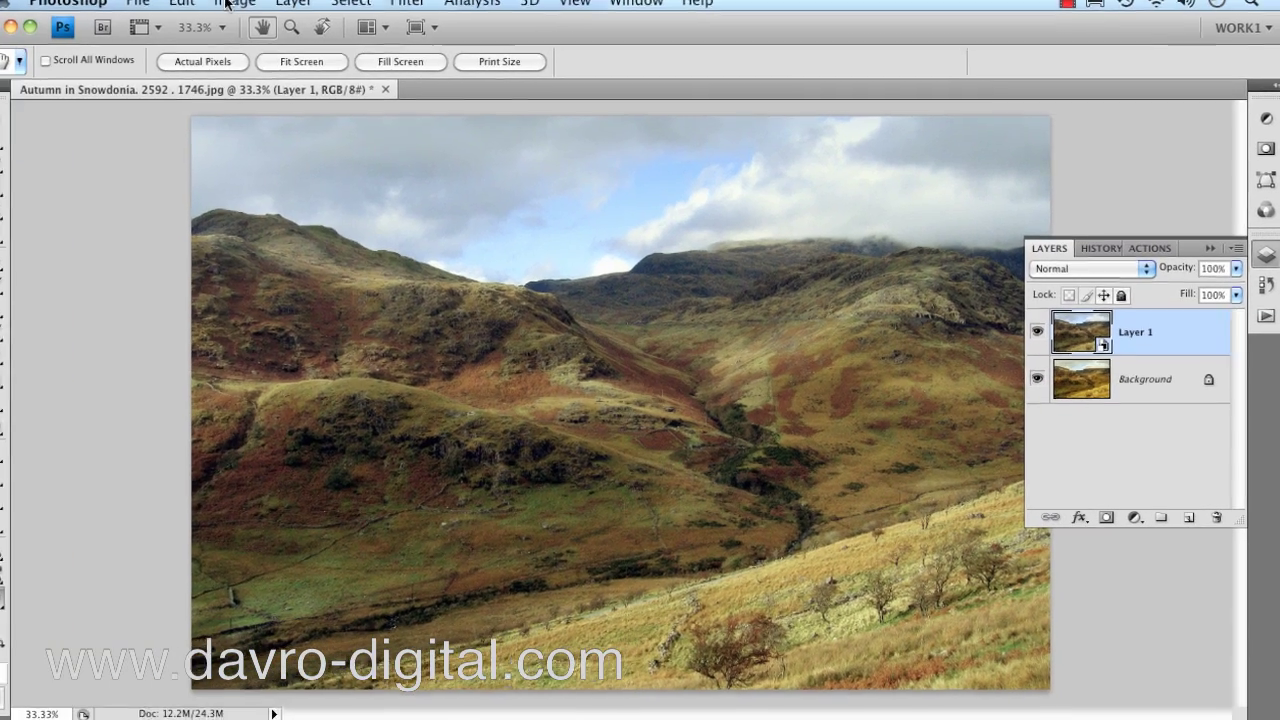
Step: Bring up Shadows/Highlights on Layer 1 and compare the preview on and off
{"action": "left_click", "coordinate": [255, 10]}
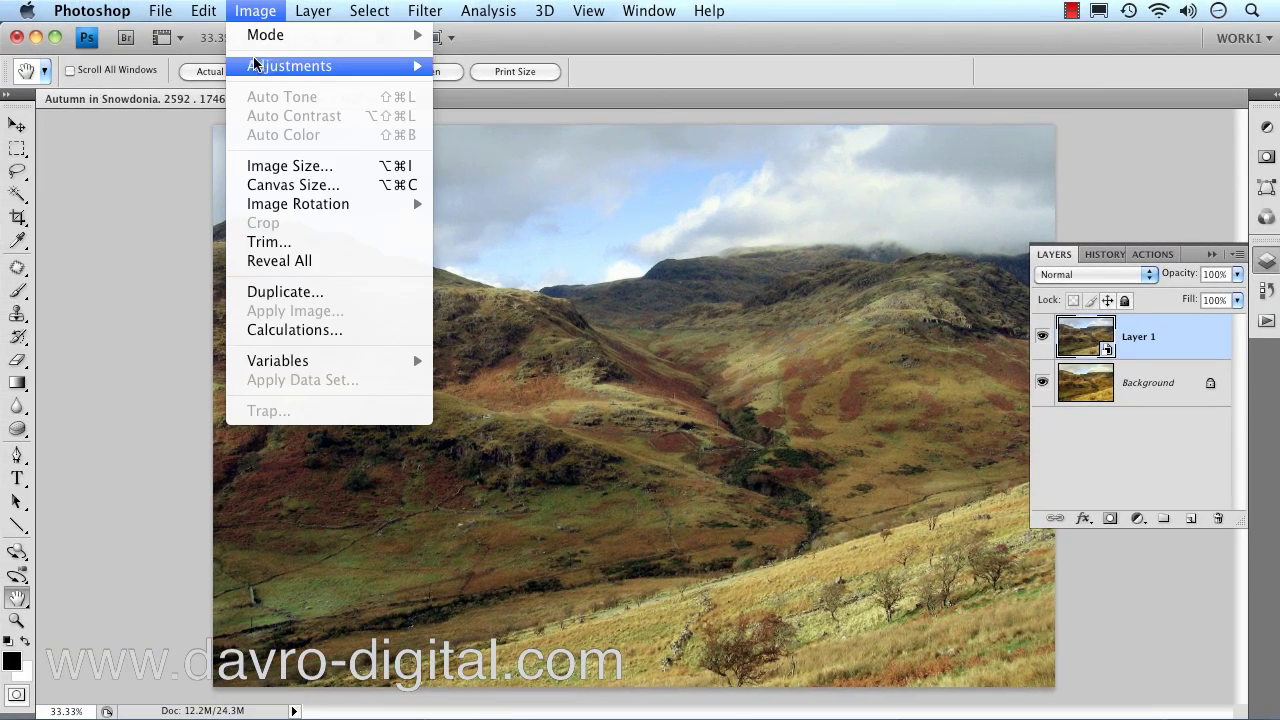
{"action": "mouse_move", "coordinate": [292, 64]}
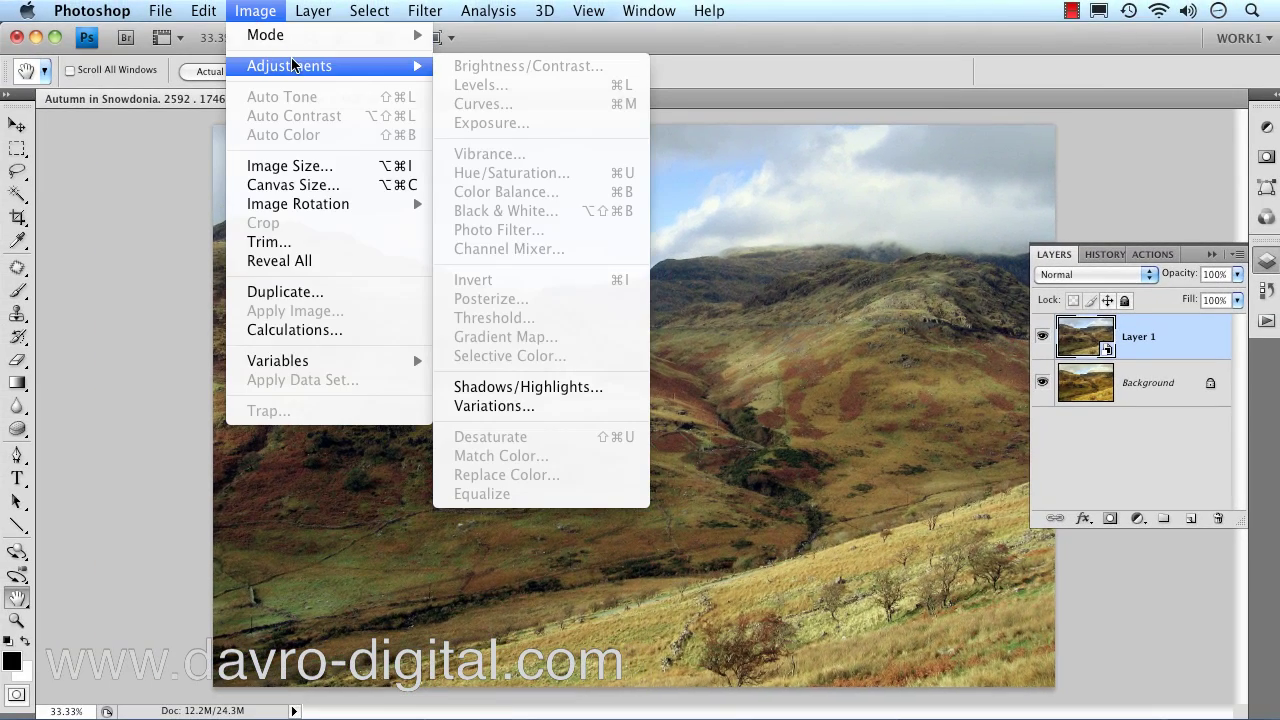
{"action": "left_click", "coordinate": [540, 392]}
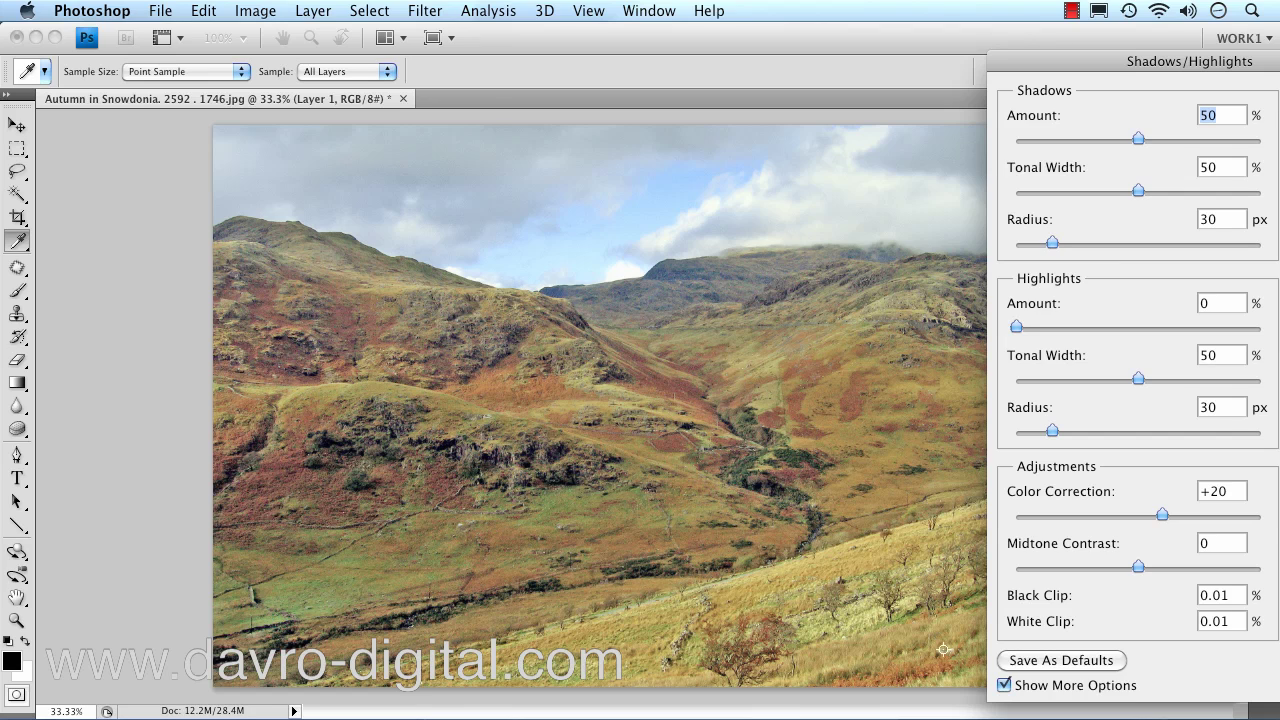
{"action": "left_click", "coordinate": [1004, 685]}
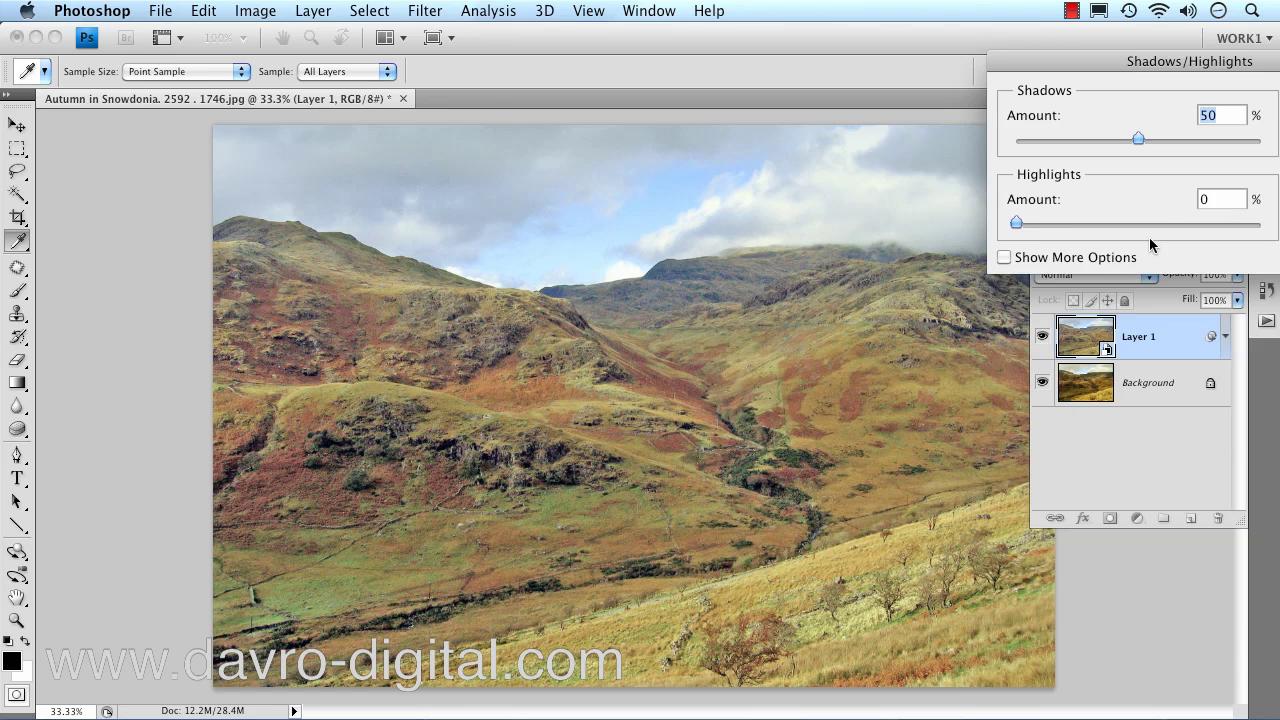
{"action": "left_click_drag", "start_coordinate": [1106, 59], "coordinate": [975, 64]}
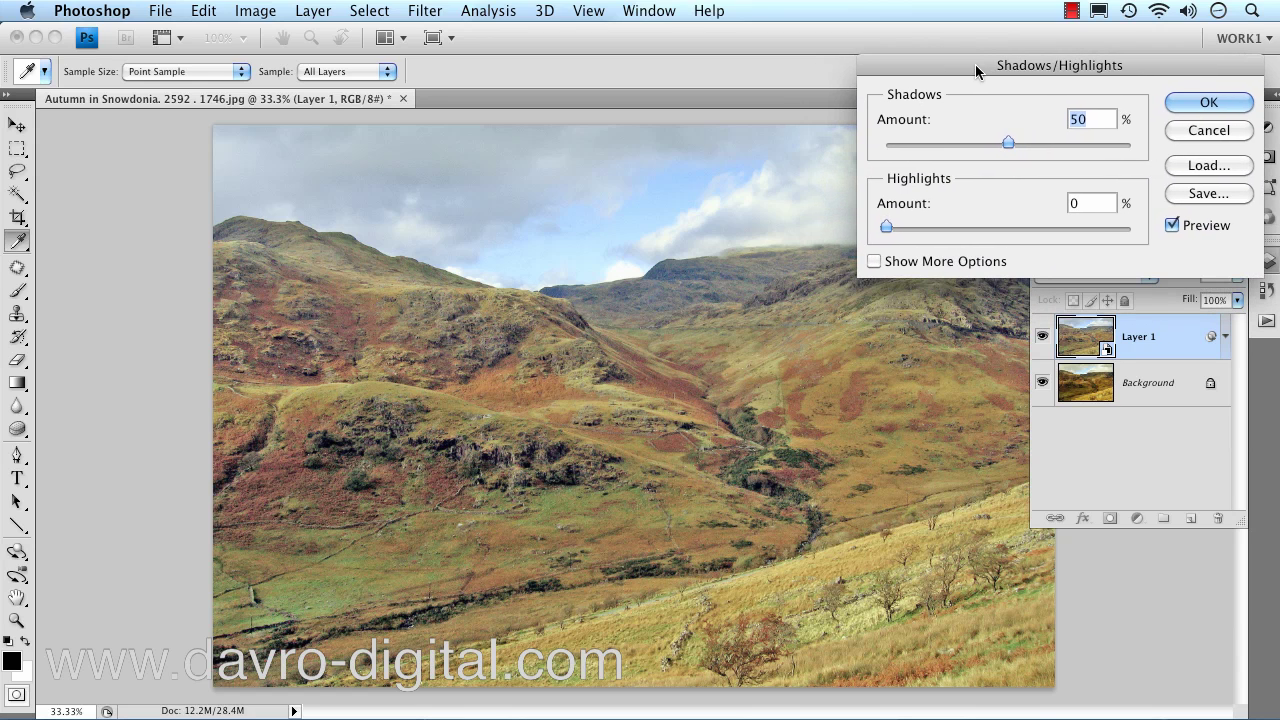
{"action": "left_click", "coordinate": [1173, 226]}
{"action": "left_click", "coordinate": [1172, 228]}
Step: Show more Shadows/Highlights options and lower Shadows Amount to 24%
{"action": "left_click", "coordinate": [873, 263]}
{"action": "left_click_drag", "start_coordinate": [1023, 64], "coordinate": [1130, 66]}
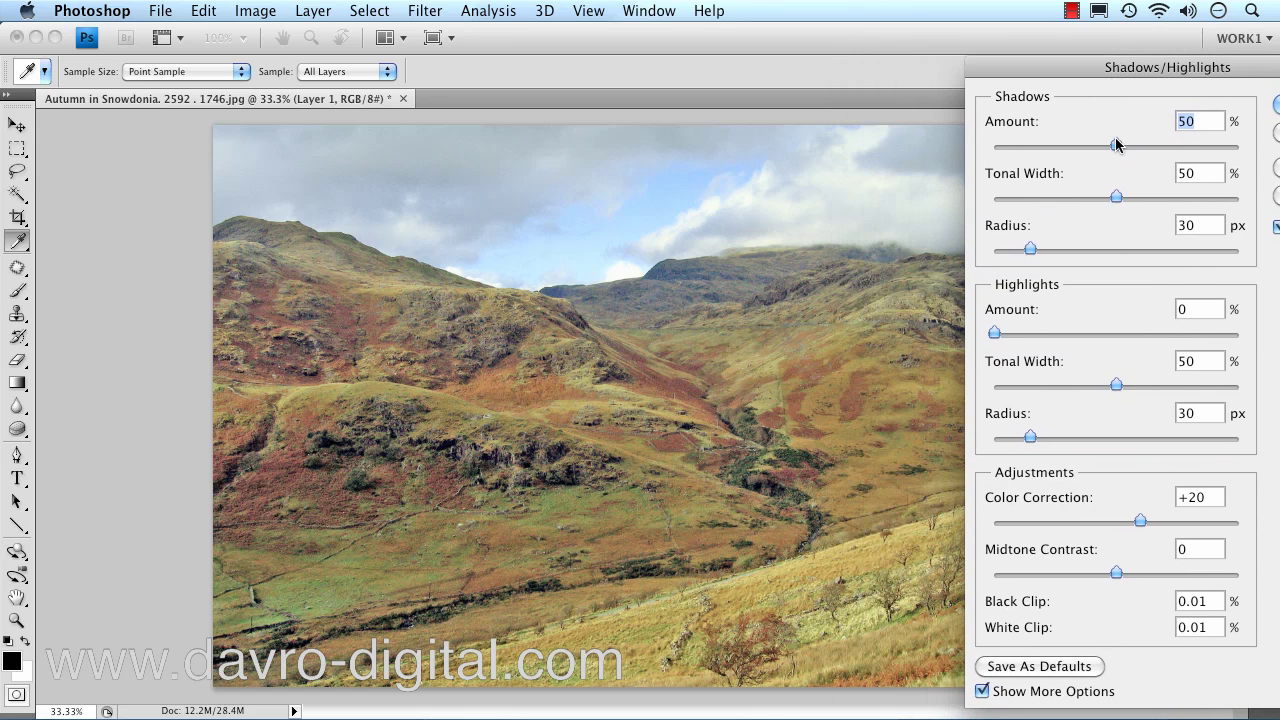
{"action": "left_click_drag", "start_coordinate": [1116, 148], "coordinate": [1055, 128]}
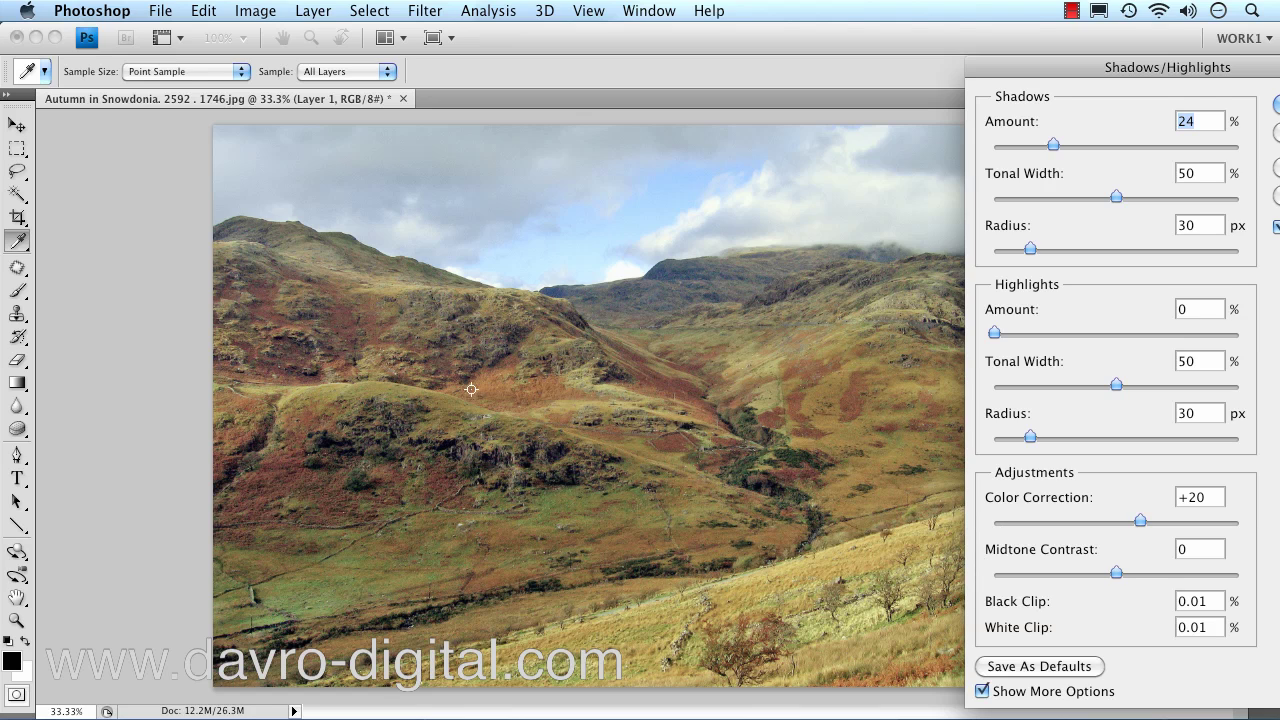
Step: Set Shadows to 23%/52%/31 px and Highlights to 5%/40%/35 px
{"action": "mouse_move", "coordinate": [1053, 145]}
{"action": "left_mouse_down"}
{"action": "mouse_move", "coordinate": [1038, 145]}
{"action": "mouse_move", "coordinate": [1050, 145]}
{"action": "left_mouse_up"}
{"action": "left_click_drag", "start_coordinate": [1120, 200], "coordinate": [1122, 200]}
{"action": "mouse_move", "coordinate": [1031, 250]}
{"action": "left_mouse_down"}
{"action": "mouse_move", "coordinate": [1046, 251]}
{"action": "mouse_move", "coordinate": [1030, 251]}
{"action": "left_mouse_up"}
{"action": "left_click_drag", "start_coordinate": [996, 333], "coordinate": [1006, 334]}
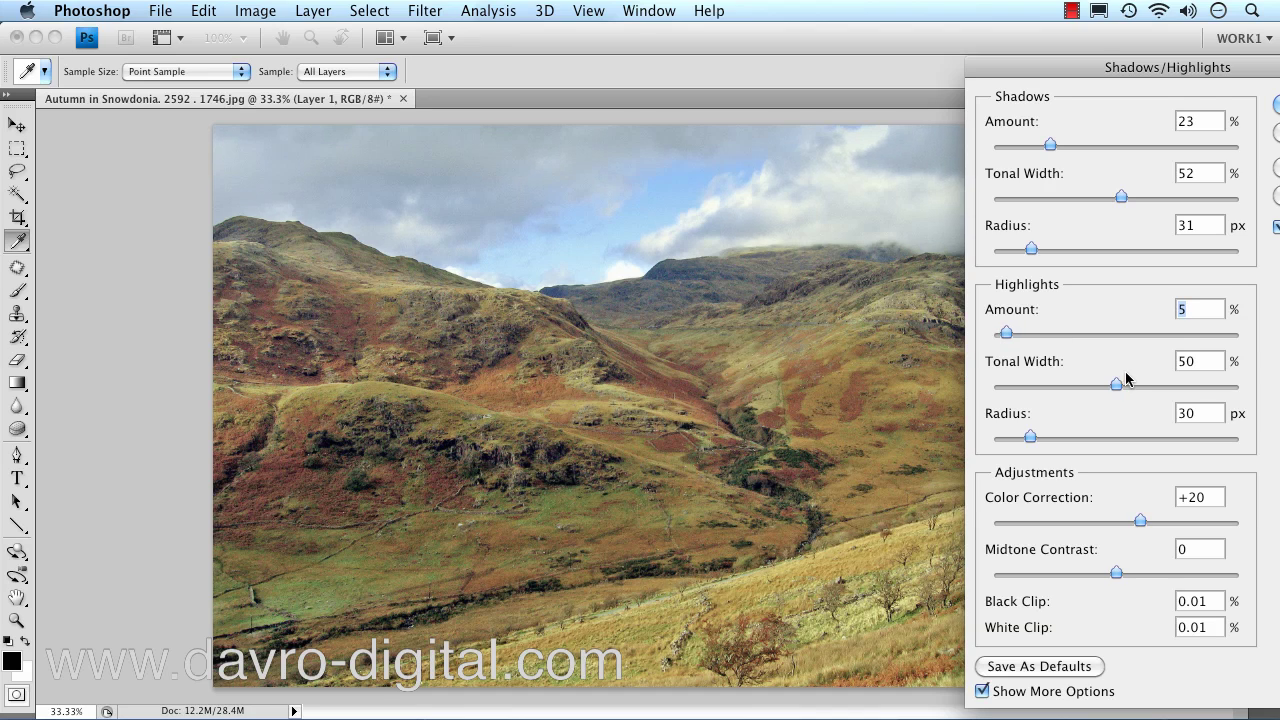
{"action": "left_click_drag", "start_coordinate": [1116, 379], "coordinate": [1099, 377]}
{"action": "left_click_drag", "start_coordinate": [1092, 389], "coordinate": [1089, 386]}
{"action": "left_click_drag", "start_coordinate": [1027, 435], "coordinate": [1036, 432]}
{"action": "left_click_drag", "start_coordinate": [1124, 199], "coordinate": [1121, 199]}
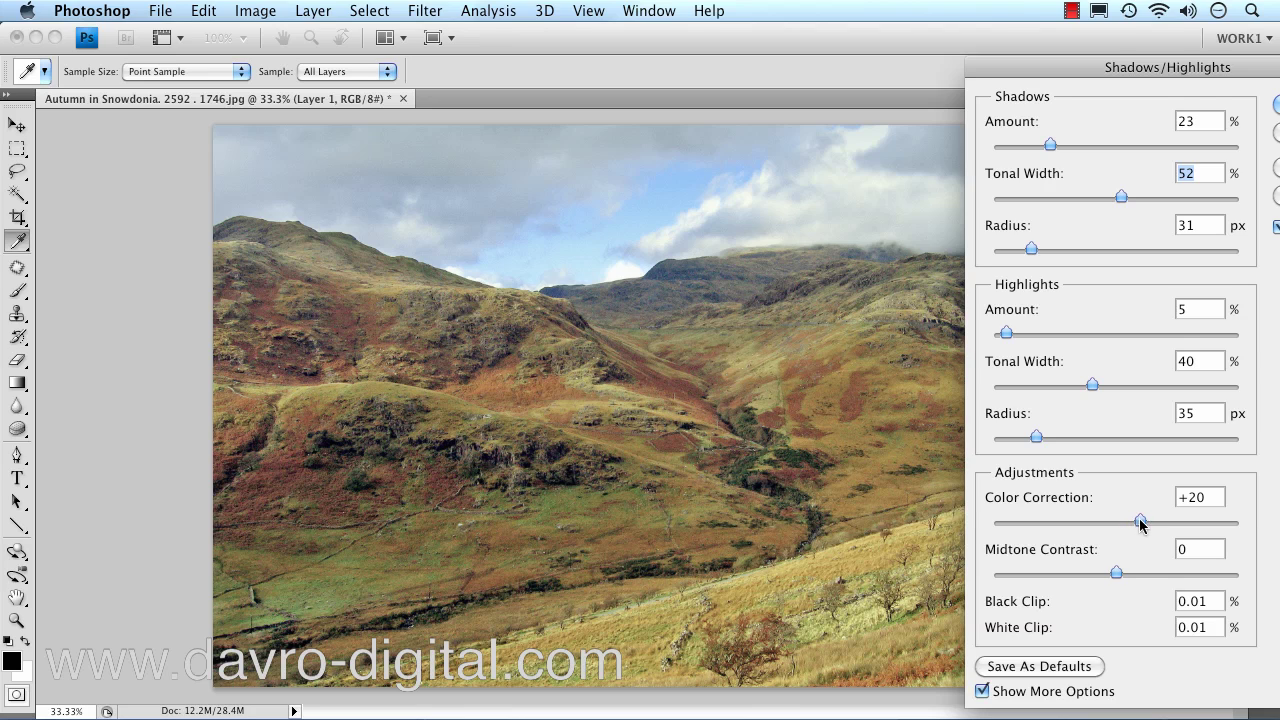
Step: Set Color Correction +9 and Midtone Contrast +13, then apply as a smart filter
{"action": "left_click_drag", "start_coordinate": [1140, 523], "coordinate": [1120, 522]}
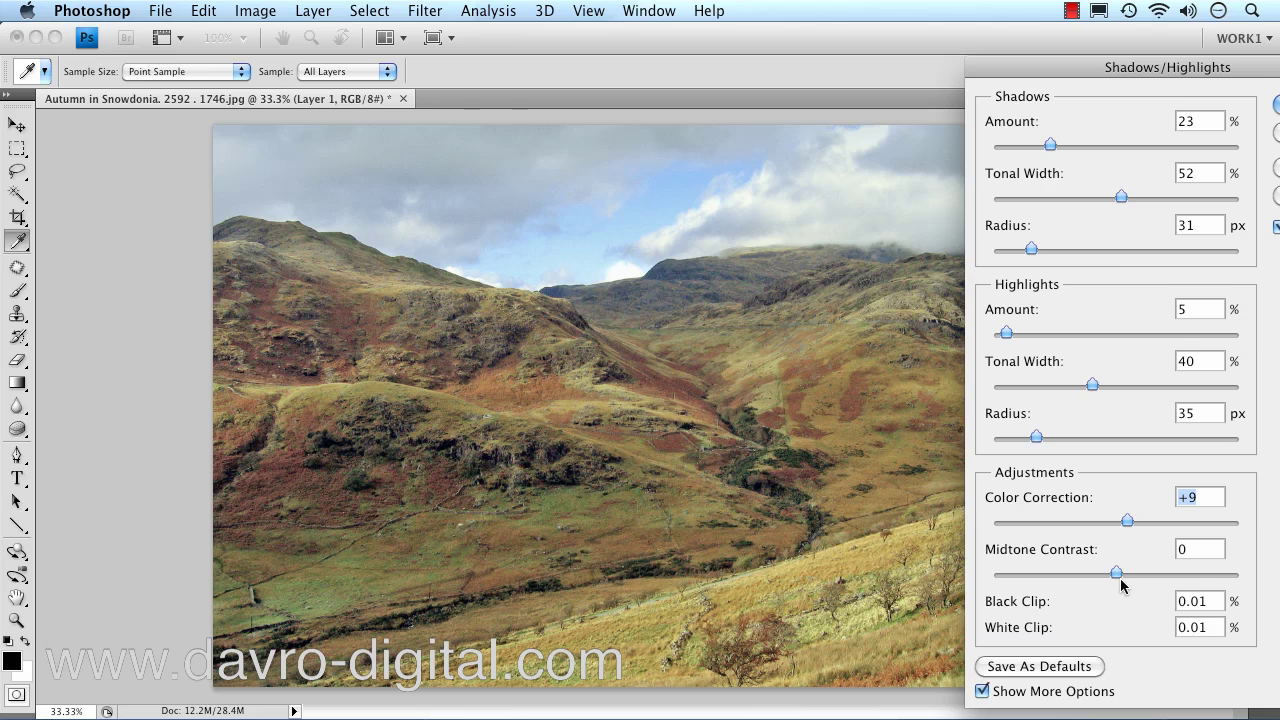
{"action": "left_click_drag", "start_coordinate": [1116, 574], "coordinate": [1135, 572]}
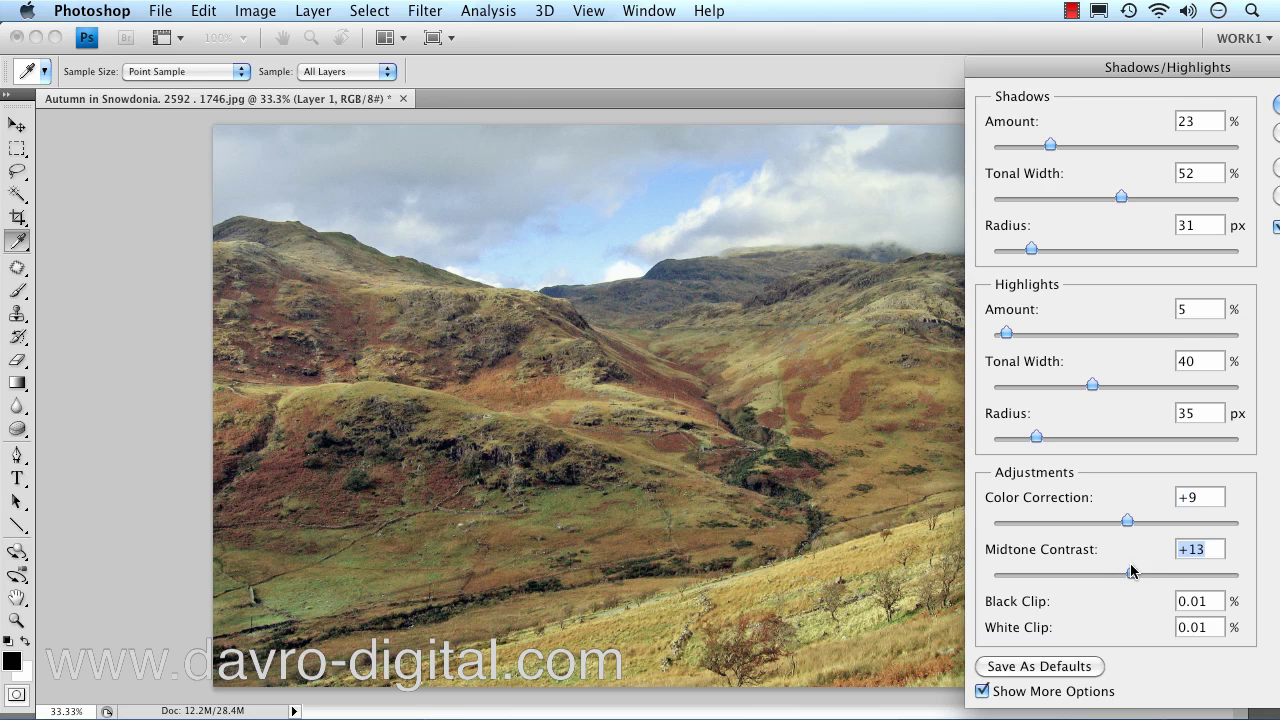
{"action": "left_click", "coordinate": [1277, 227]}
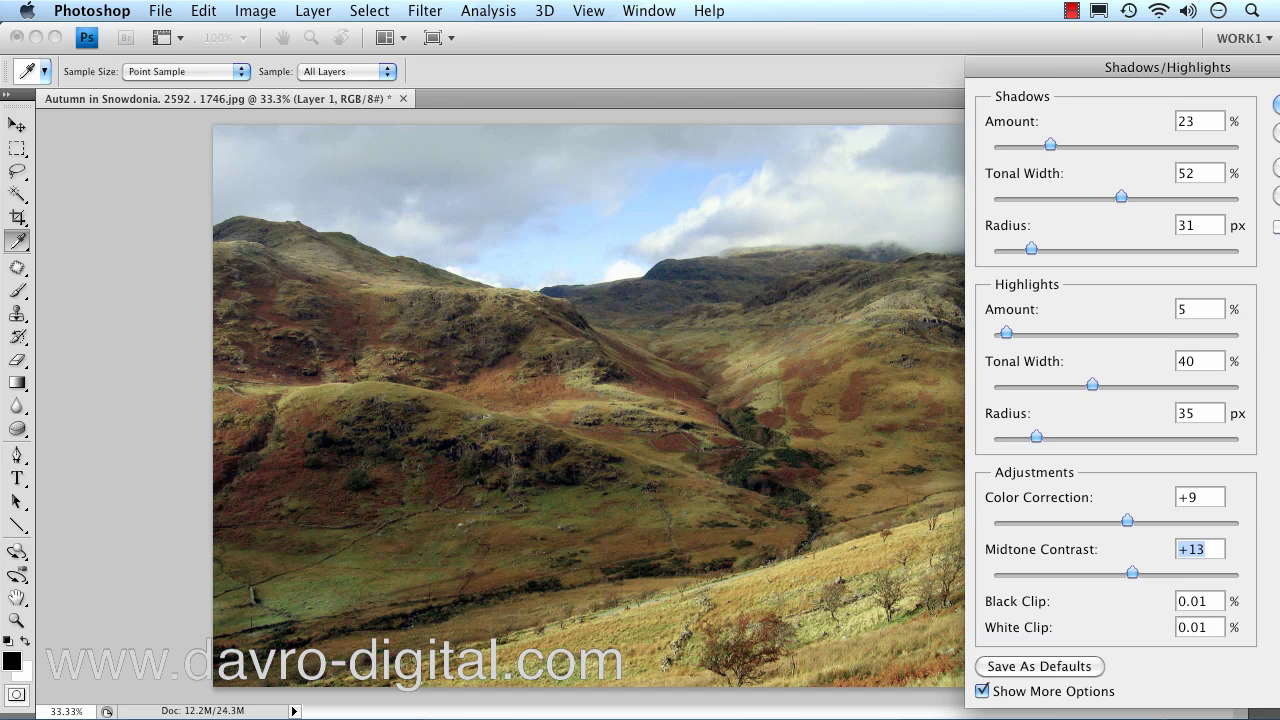
{"action": "left_click", "coordinate": [1277, 227]}
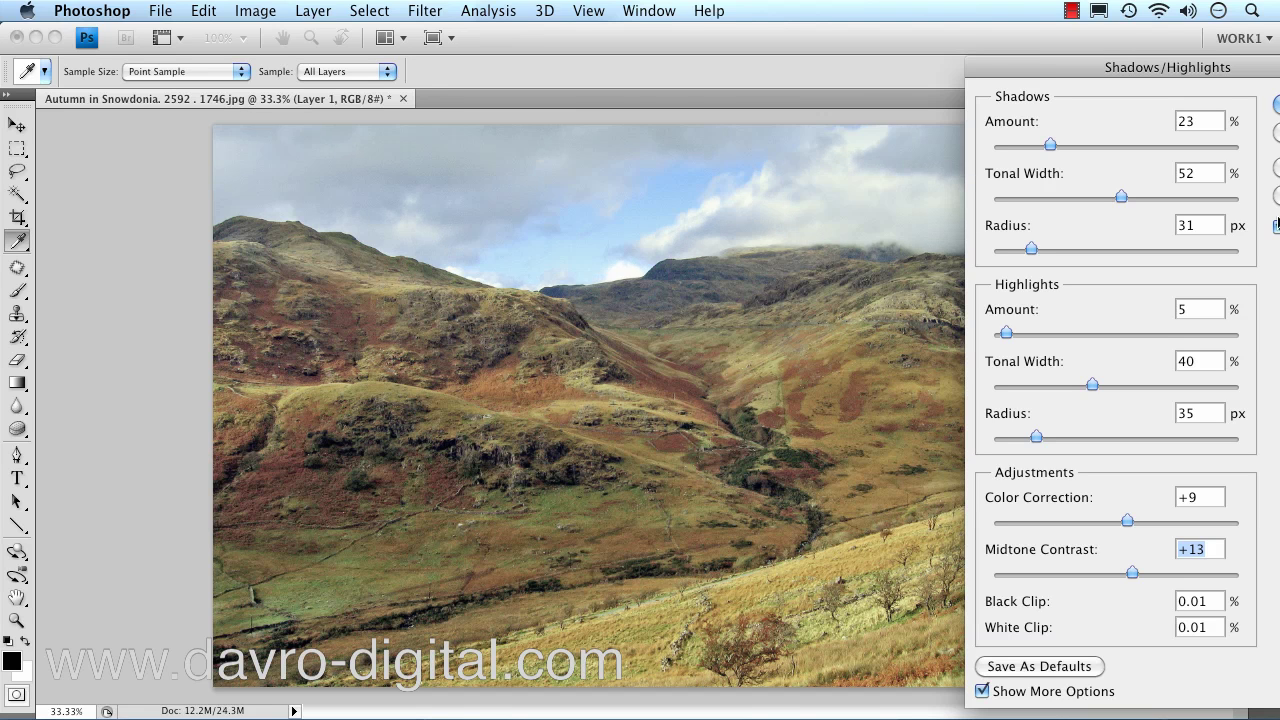
{"action": "left_click_drag", "start_coordinate": [1180, 68], "coordinate": [1010, 85]}
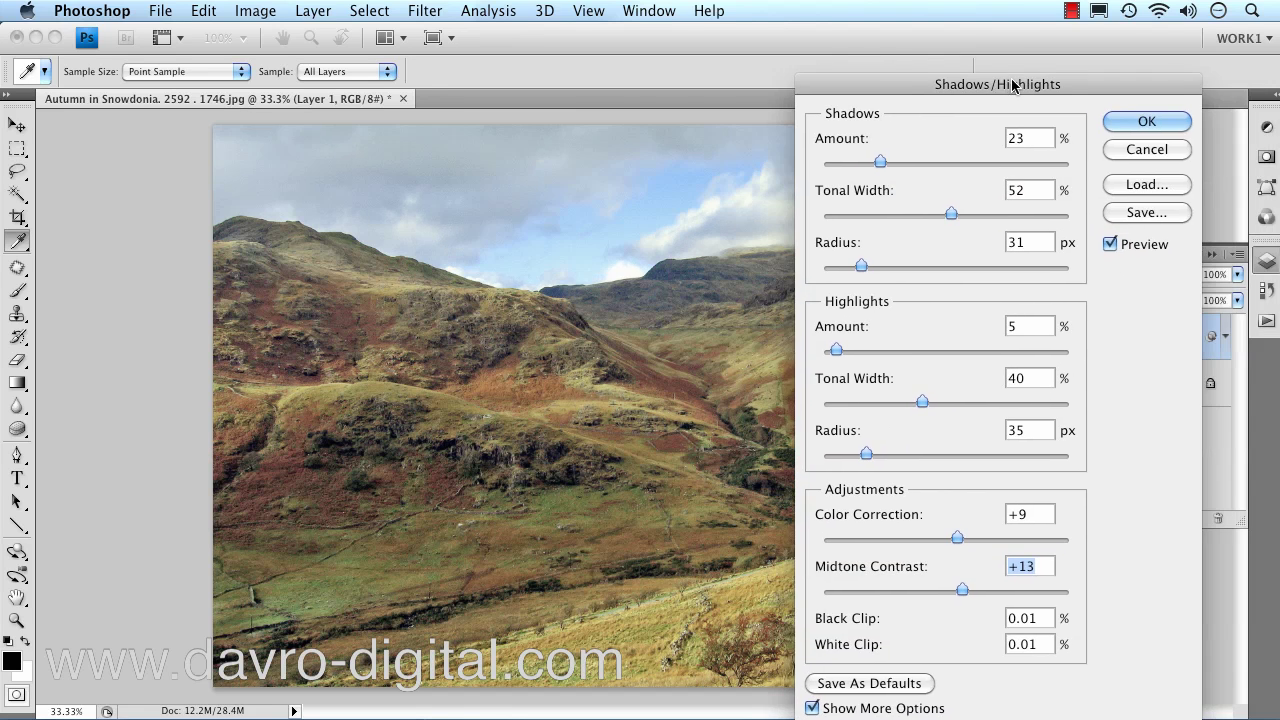
{"action": "left_click", "coordinate": [1150, 121]}
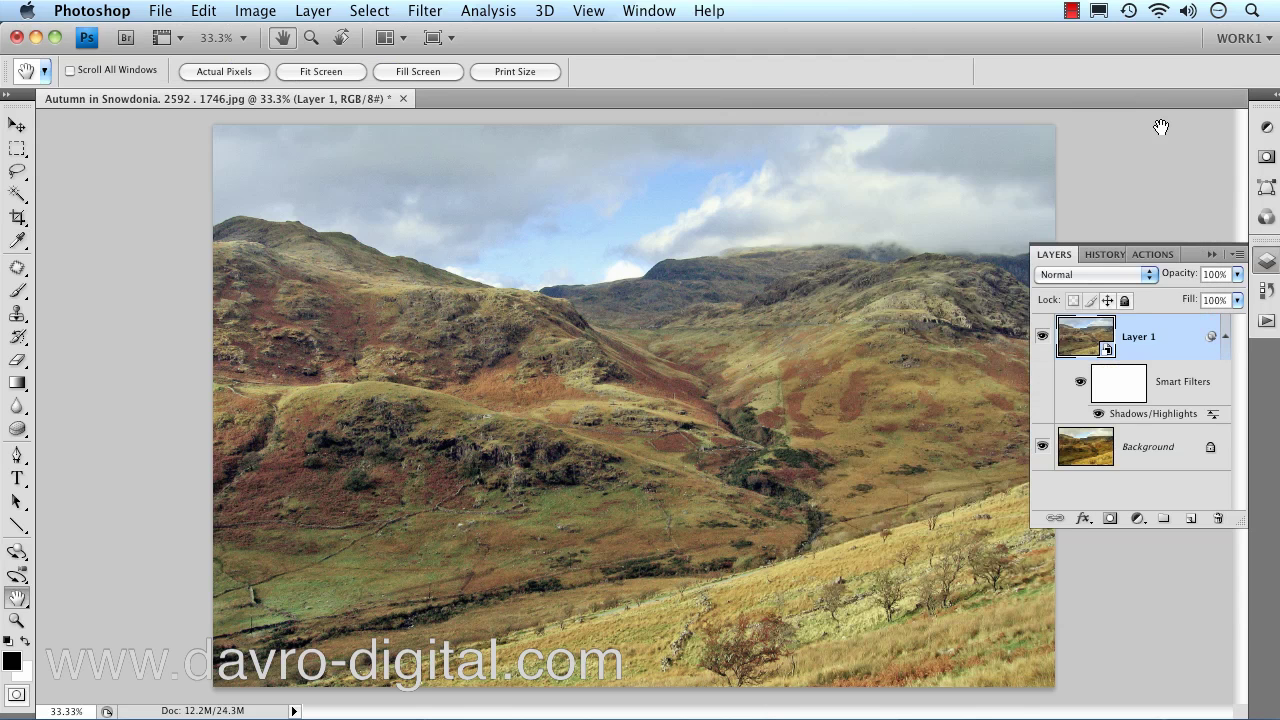
Step: Reopen the Shadows/Highlights smart filter and lower Shadows Tonal Width to 50%
{"action": "double_click", "coordinate": [1147, 415]}
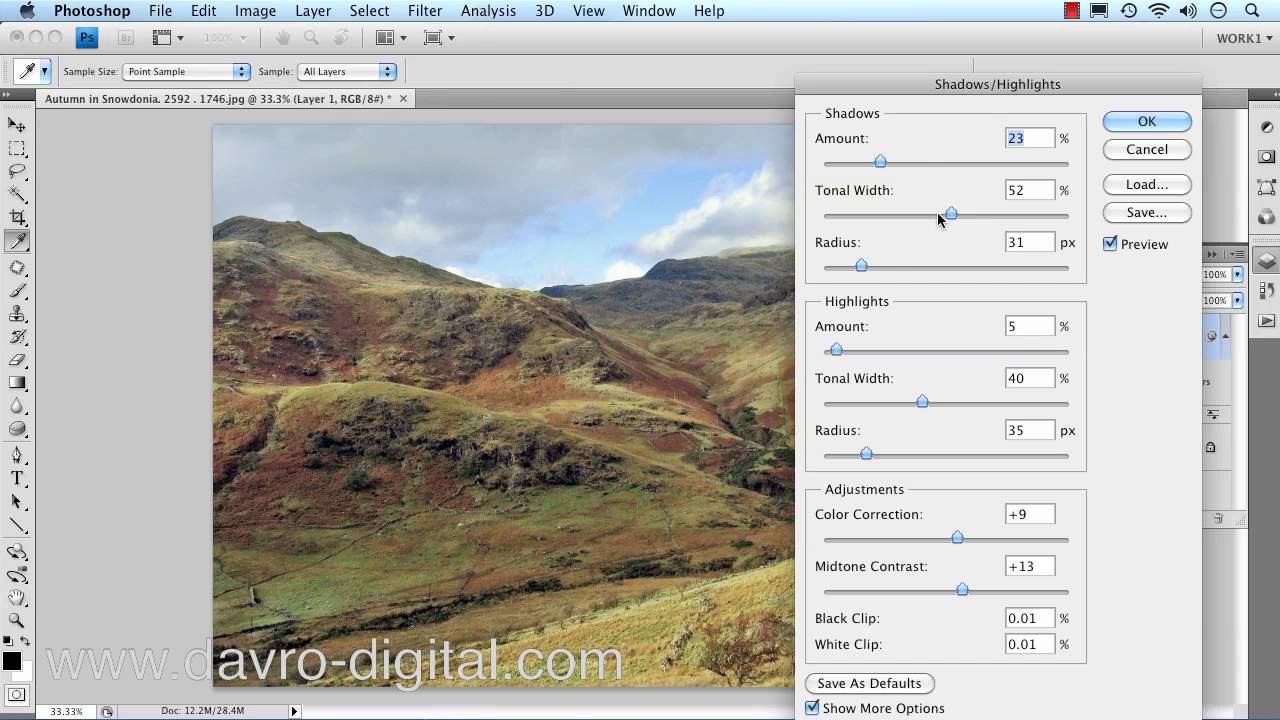
{"action": "left_click_drag", "start_coordinate": [951, 214], "coordinate": [948, 214]}
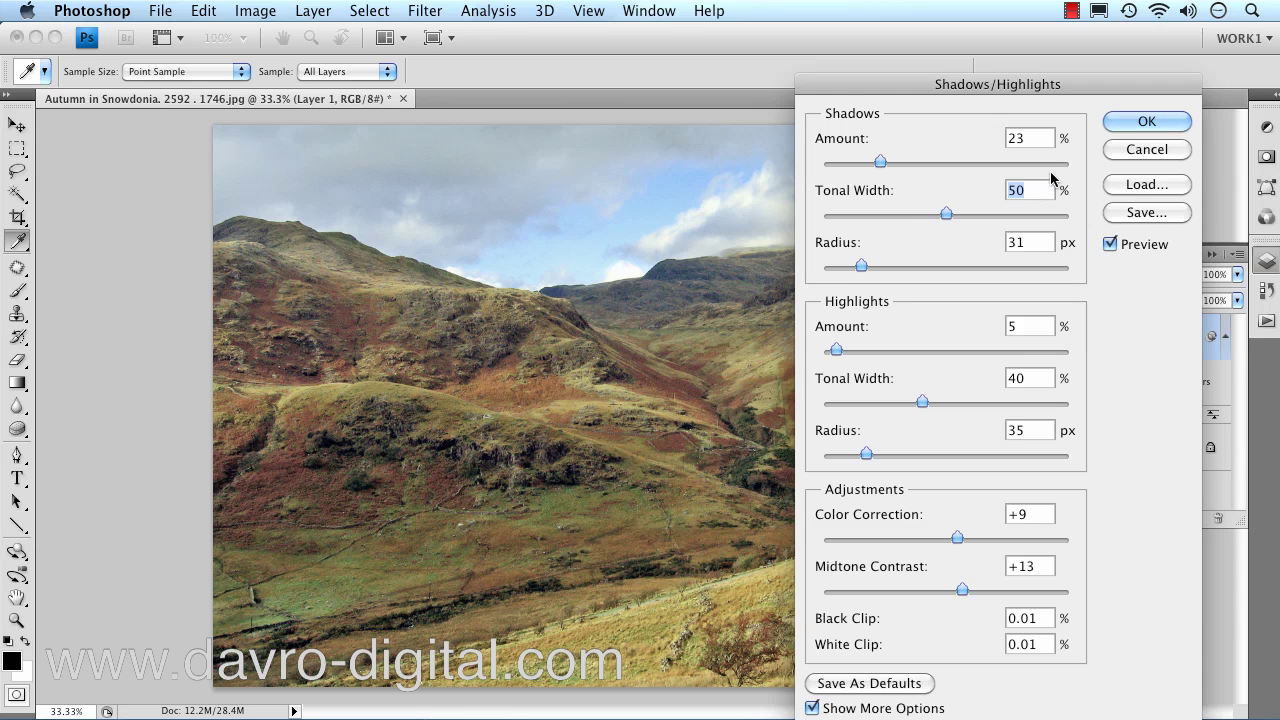
{"action": "left_click", "coordinate": [1137, 122]}
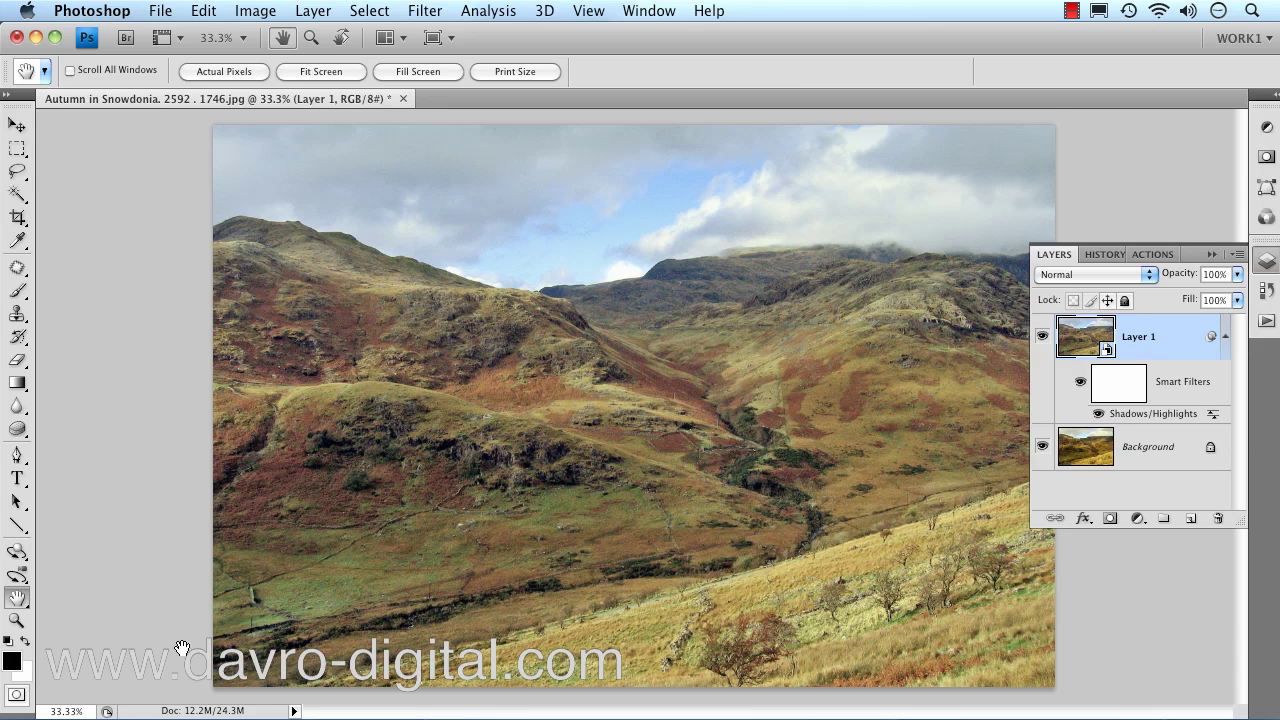
Step: Add a reversed Foreground to Transparent Gradient Overlay to Layer 1, positioned to darken the sky
{"action": "left_click", "coordinate": [1083, 518]}
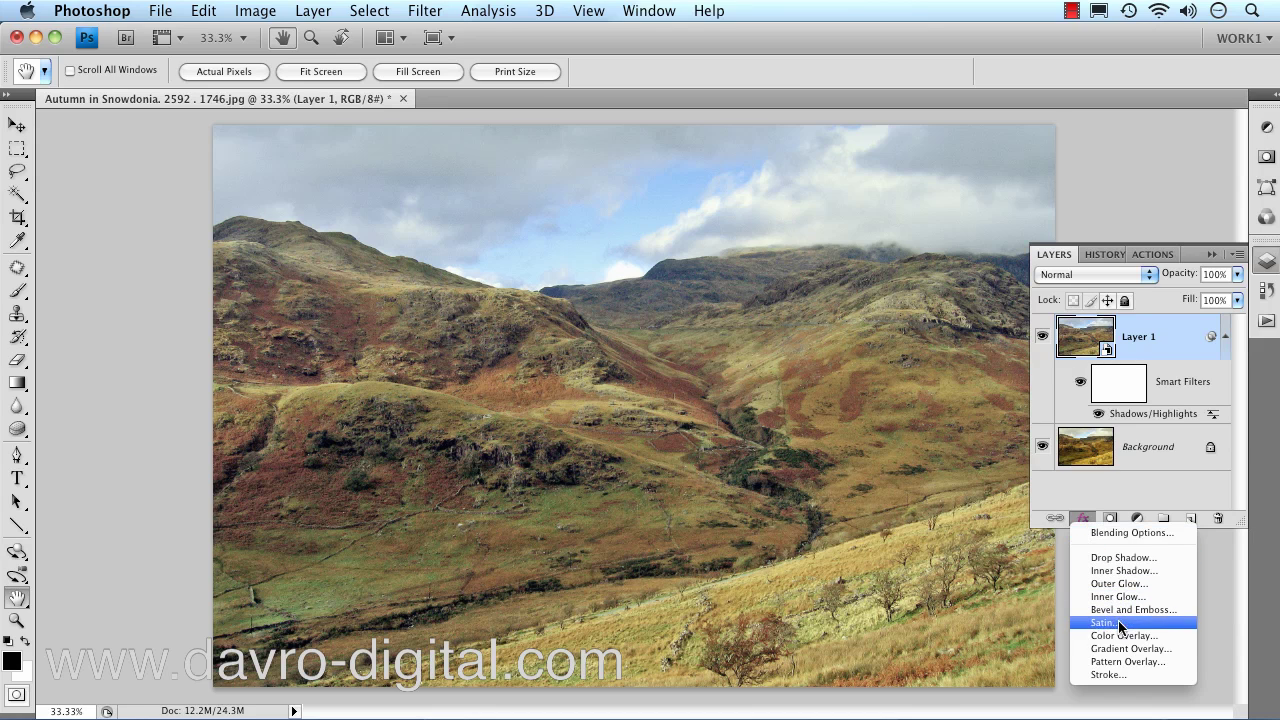
{"action": "left_click", "coordinate": [1123, 647]}
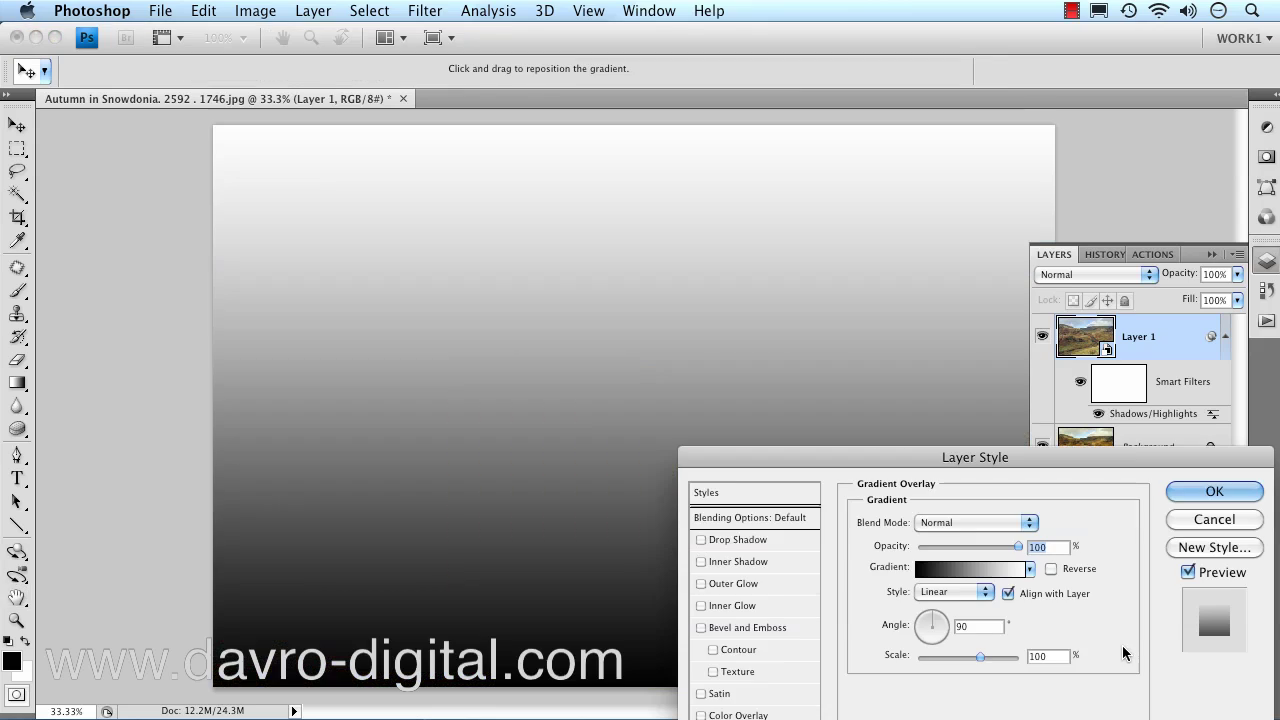
{"action": "left_click_drag", "start_coordinate": [1020, 457], "coordinate": [1090, 266]}
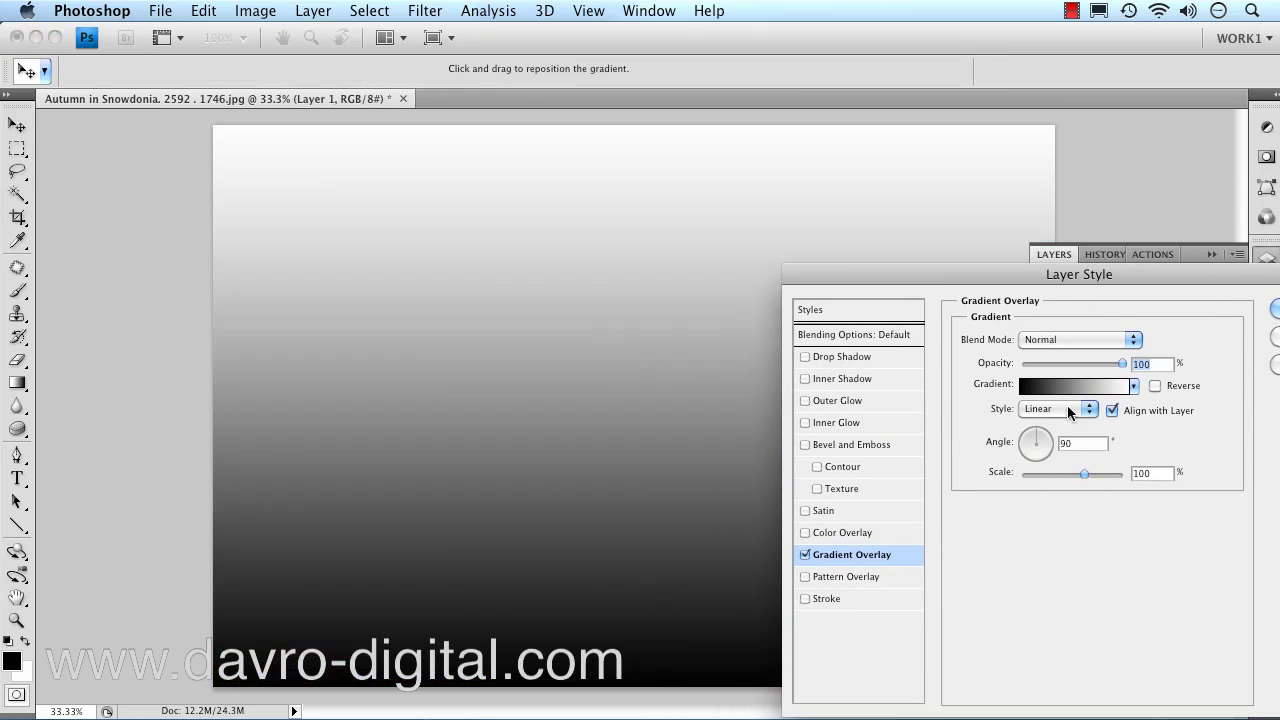
{"action": "left_click", "coordinate": [1155, 387]}
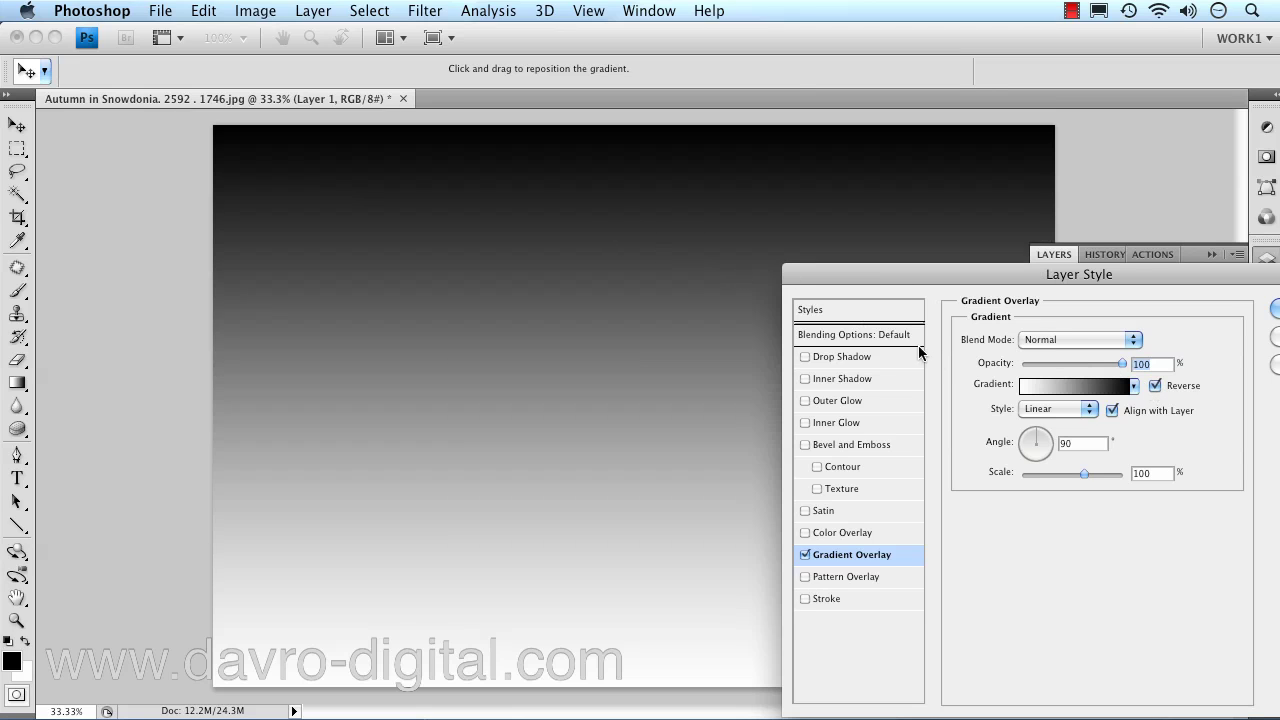
{"action": "left_click", "coordinate": [1043, 386]}
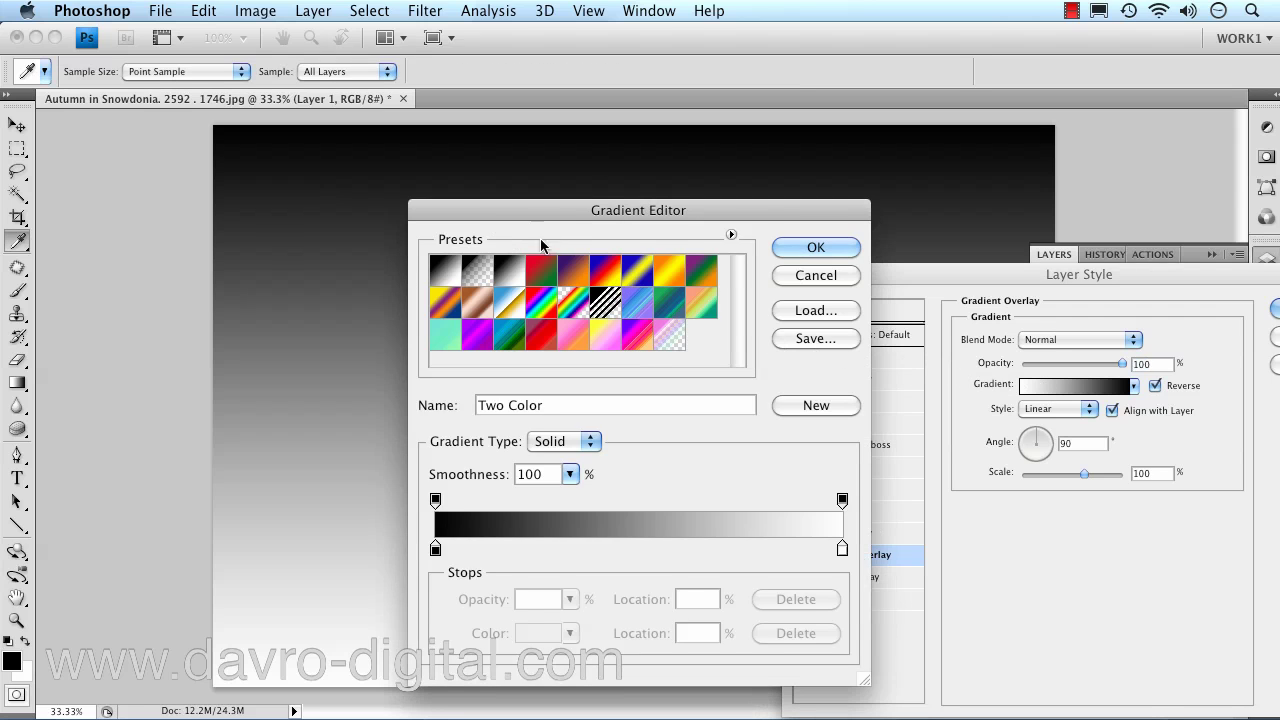
{"action": "left_click", "coordinate": [474, 275]}
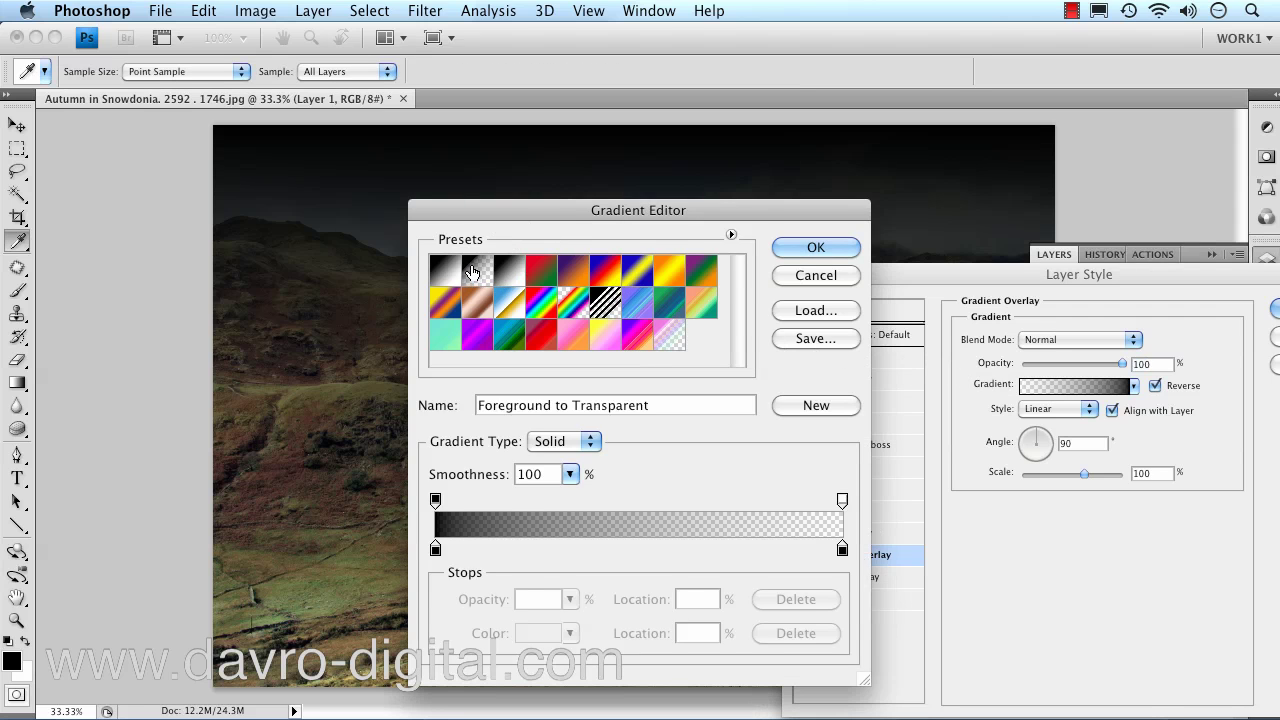
{"action": "left_click", "coordinate": [808, 250]}
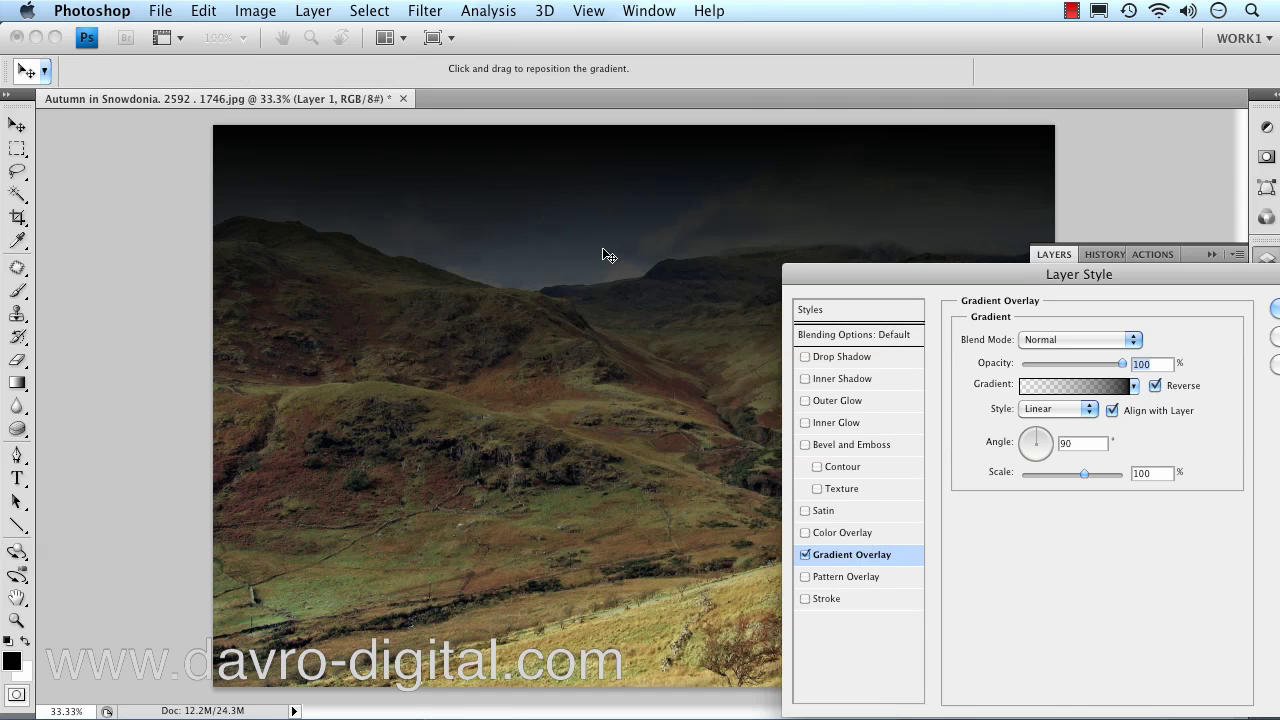
{"action": "left_click_drag", "start_coordinate": [581, 280], "coordinate": [548, 168]}
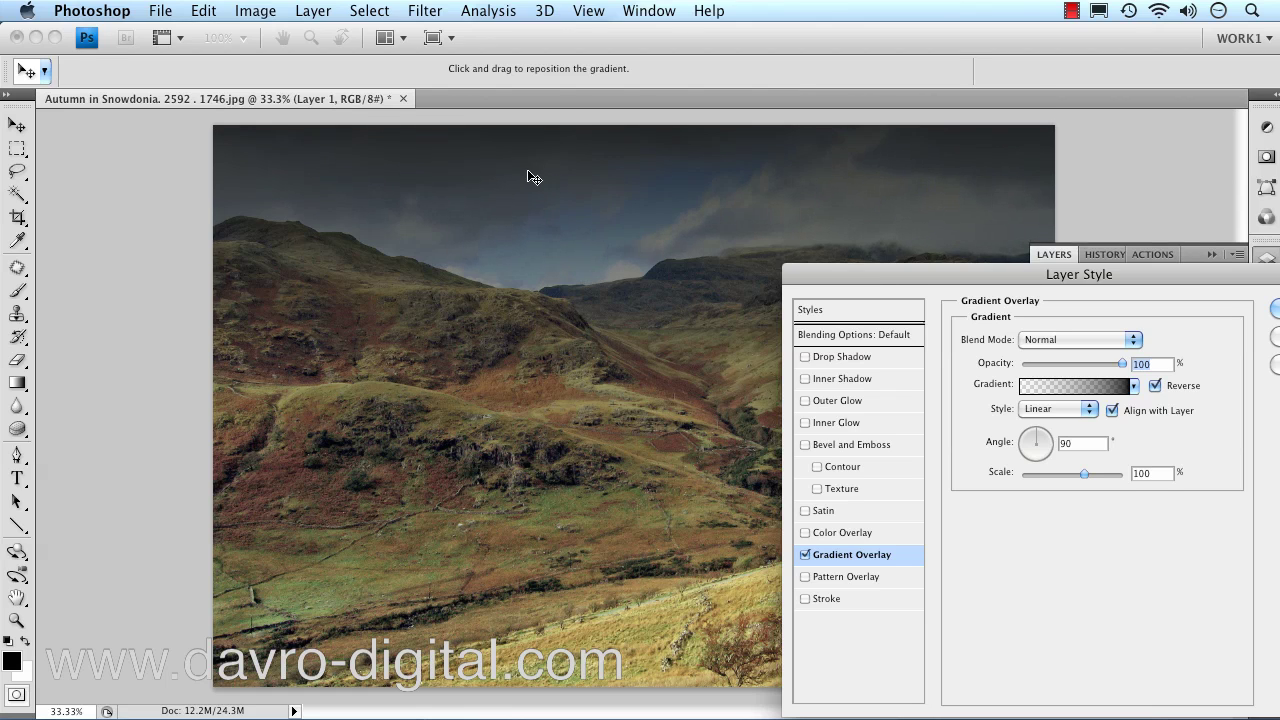
Step: Set the Gradient Overlay to Soft Light at 69% opacity, compare, and apply it
{"action": "left_click", "coordinate": [1056, 339]}
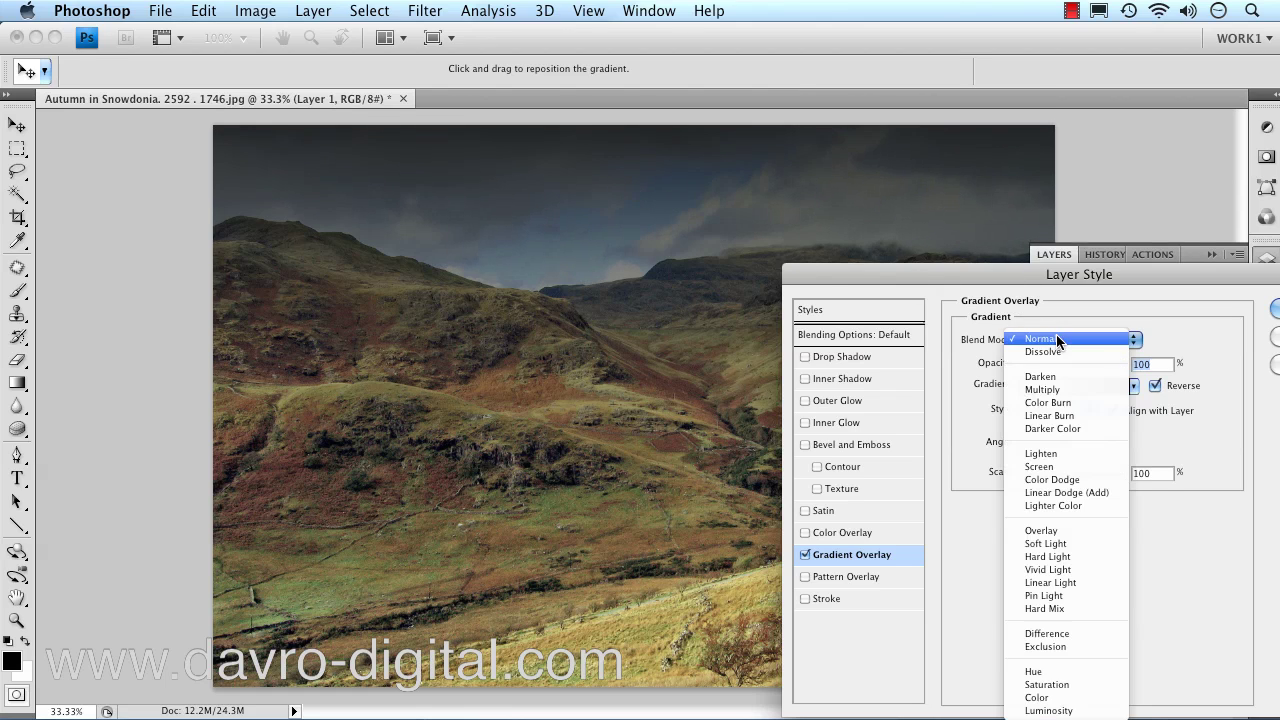
{"action": "left_click", "coordinate": [1105, 539]}
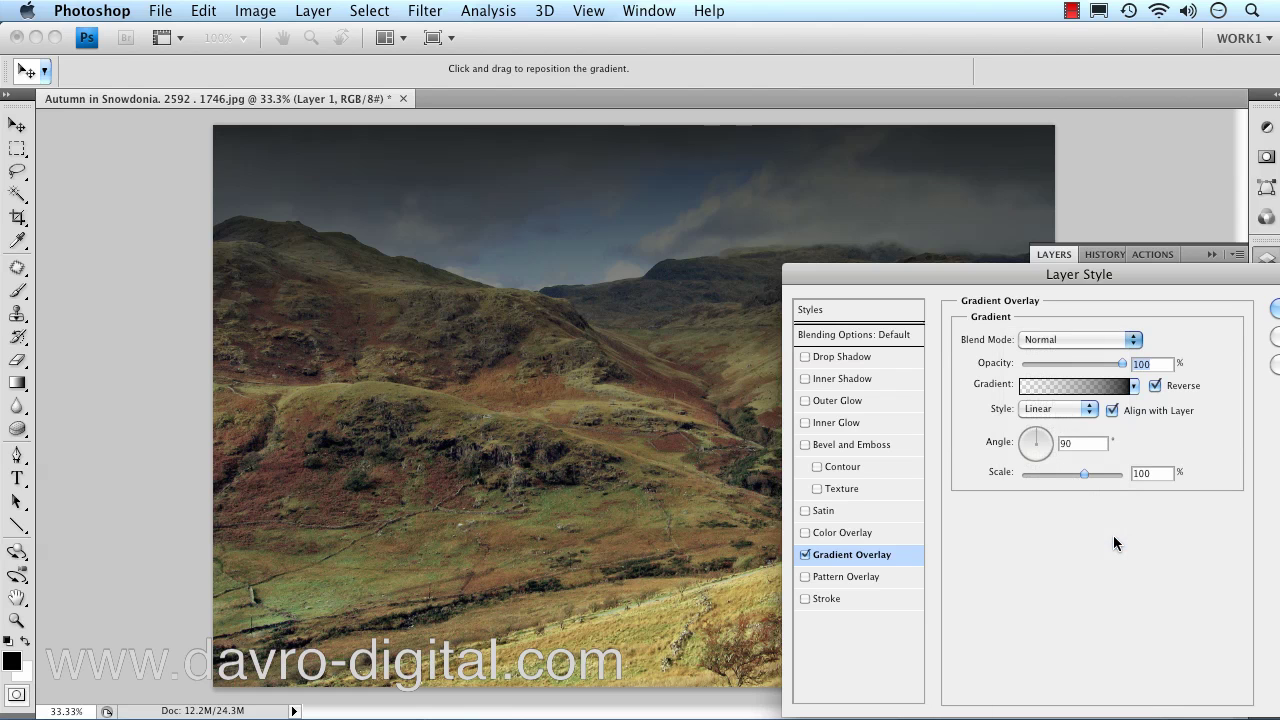
{"action": "left_click_drag", "start_coordinate": [1122, 364], "coordinate": [1094, 360]}
{"action": "left_click_drag", "start_coordinate": [1172, 284], "coordinate": [1072, 520]}
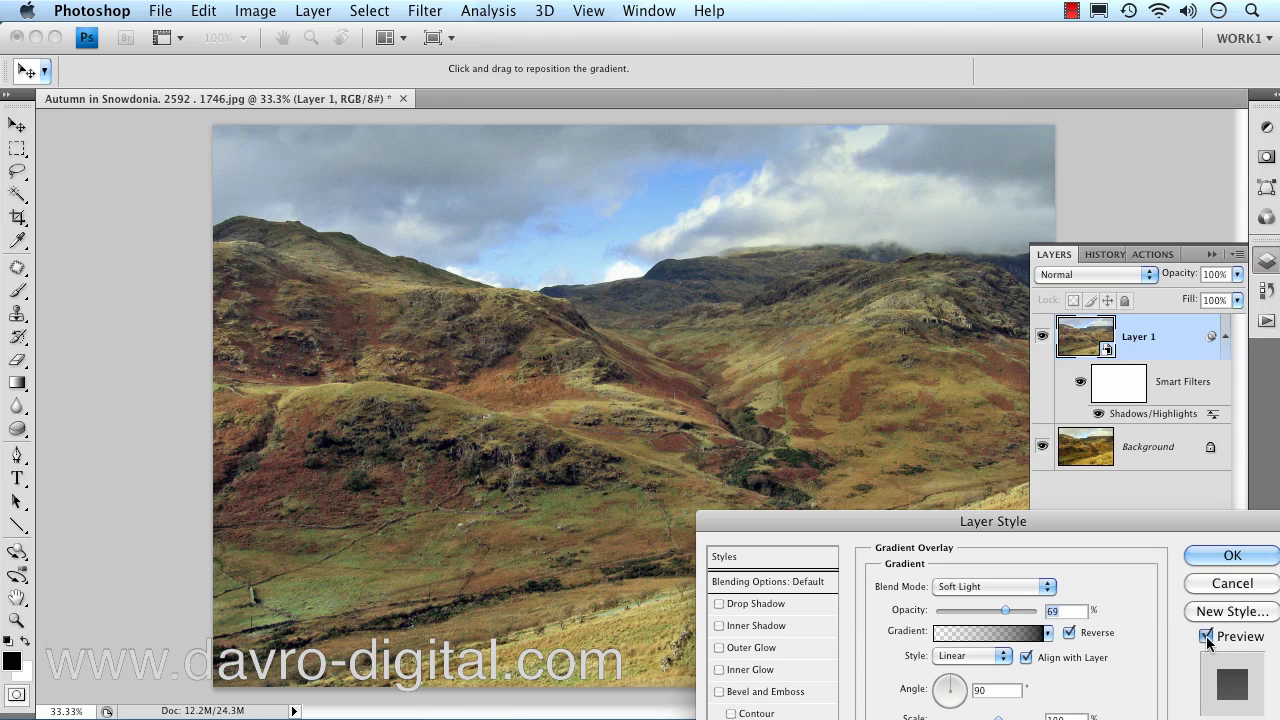
{"action": "left_click", "coordinate": [1208, 638]}
{"action": "left_click", "coordinate": [1206, 637]}
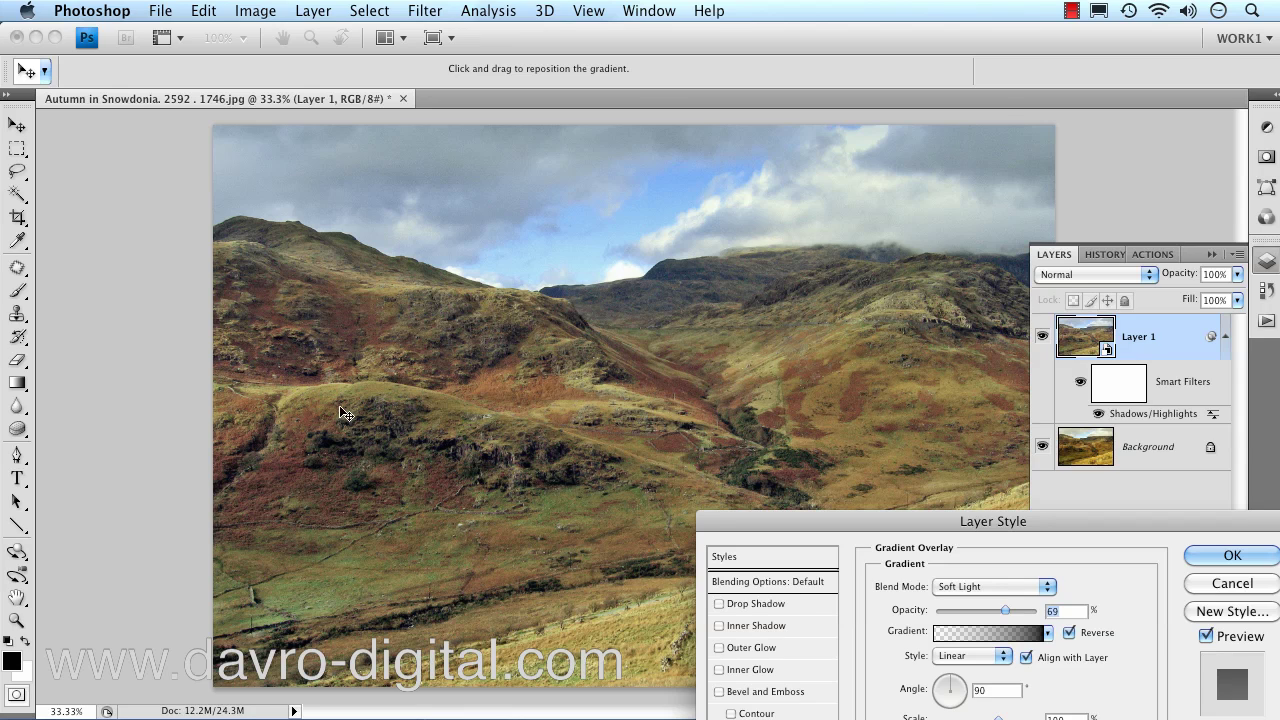
{"action": "left_click", "coordinate": [1204, 635]}
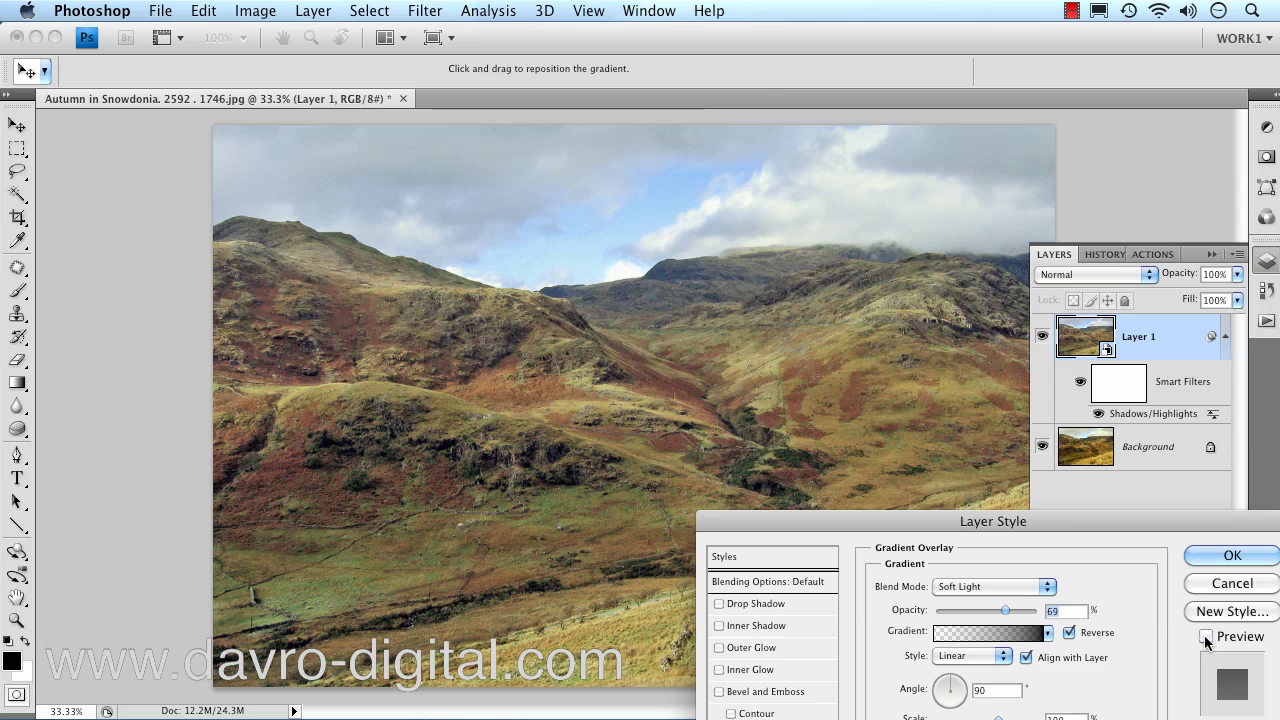
{"action": "left_click", "coordinate": [1200, 637]}
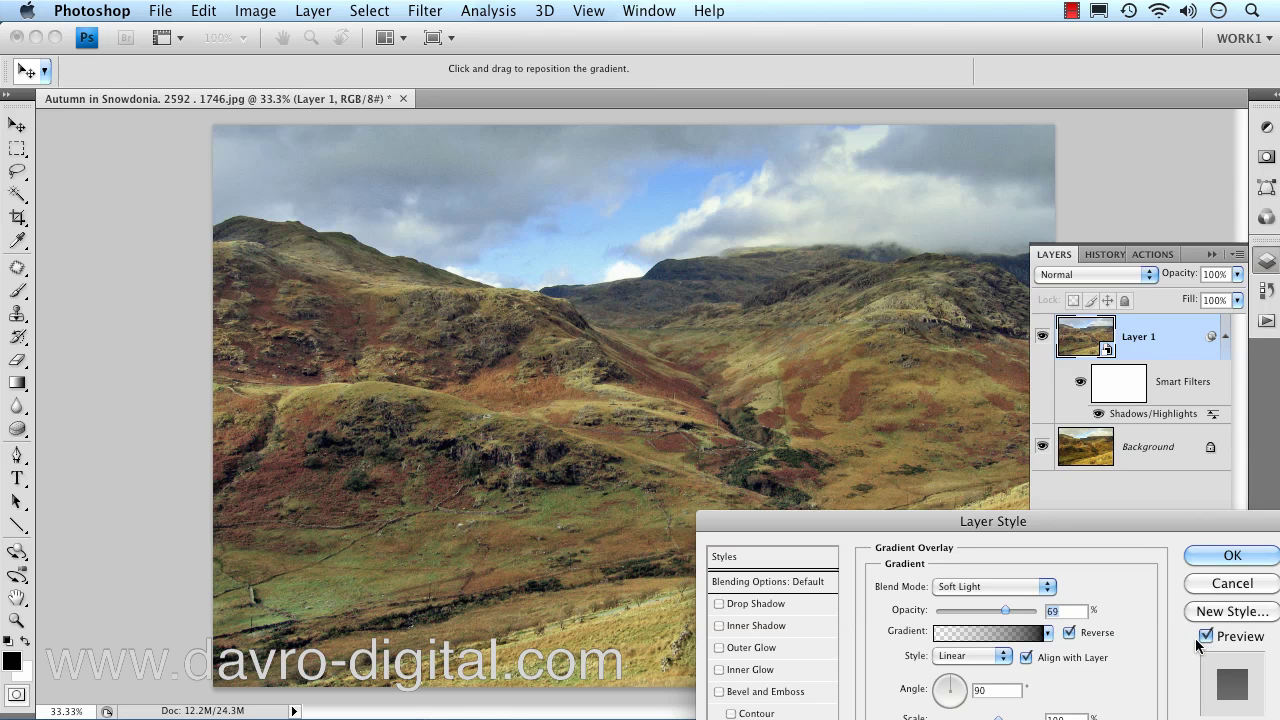
{"action": "left_click", "coordinate": [1226, 556]}
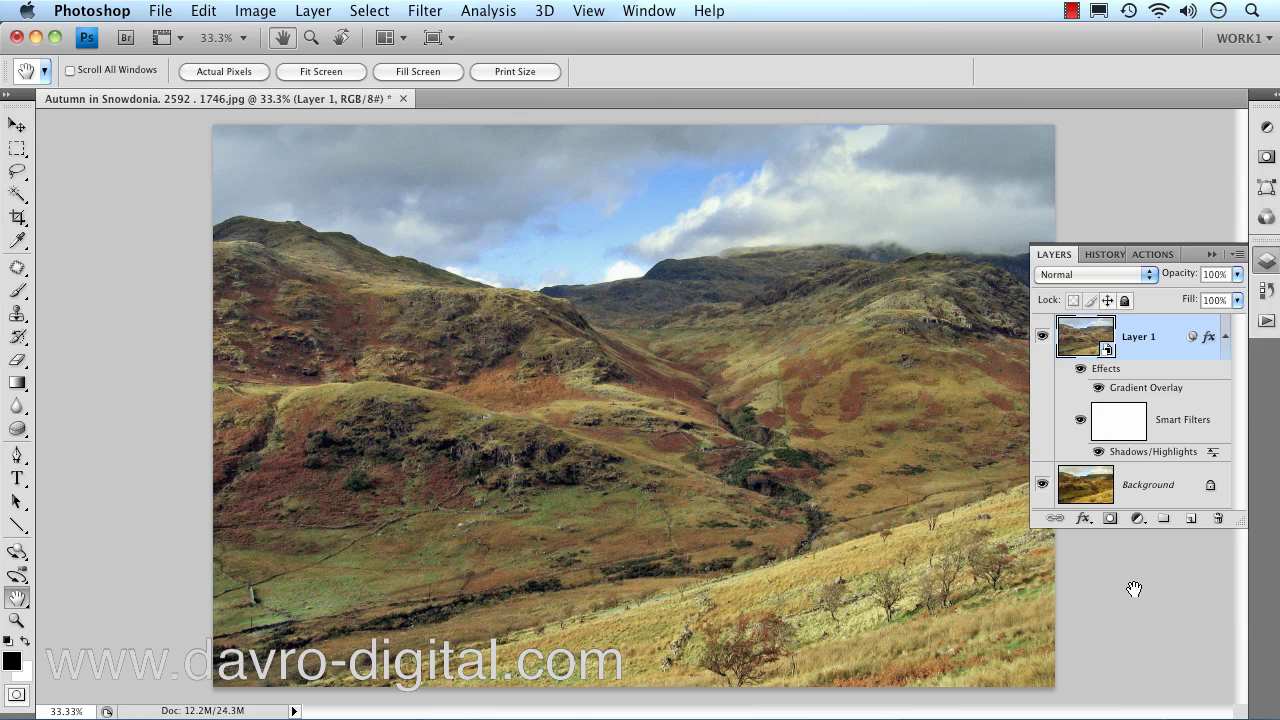
Step: Collapse Layer 1's effects list and bring up the adjustment layer menu
{"action": "left_click", "coordinate": [1224, 340]}
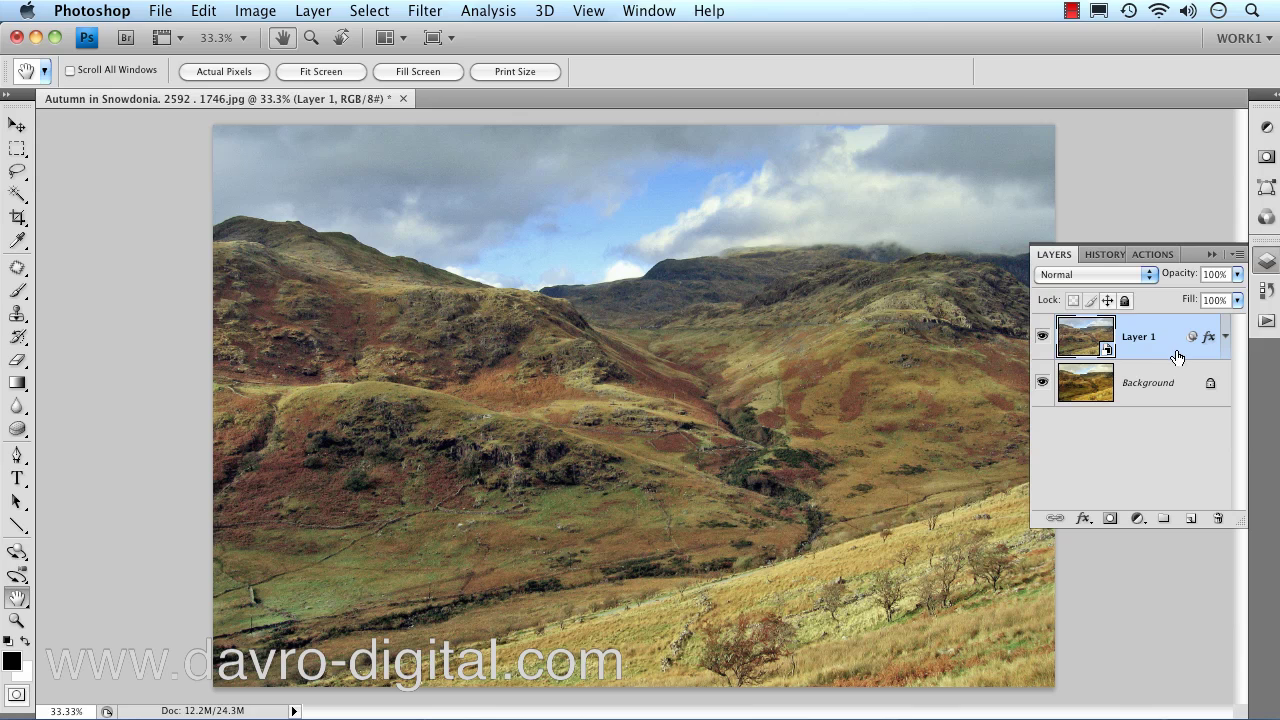
{"action": "left_click", "coordinate": [1137, 518]}
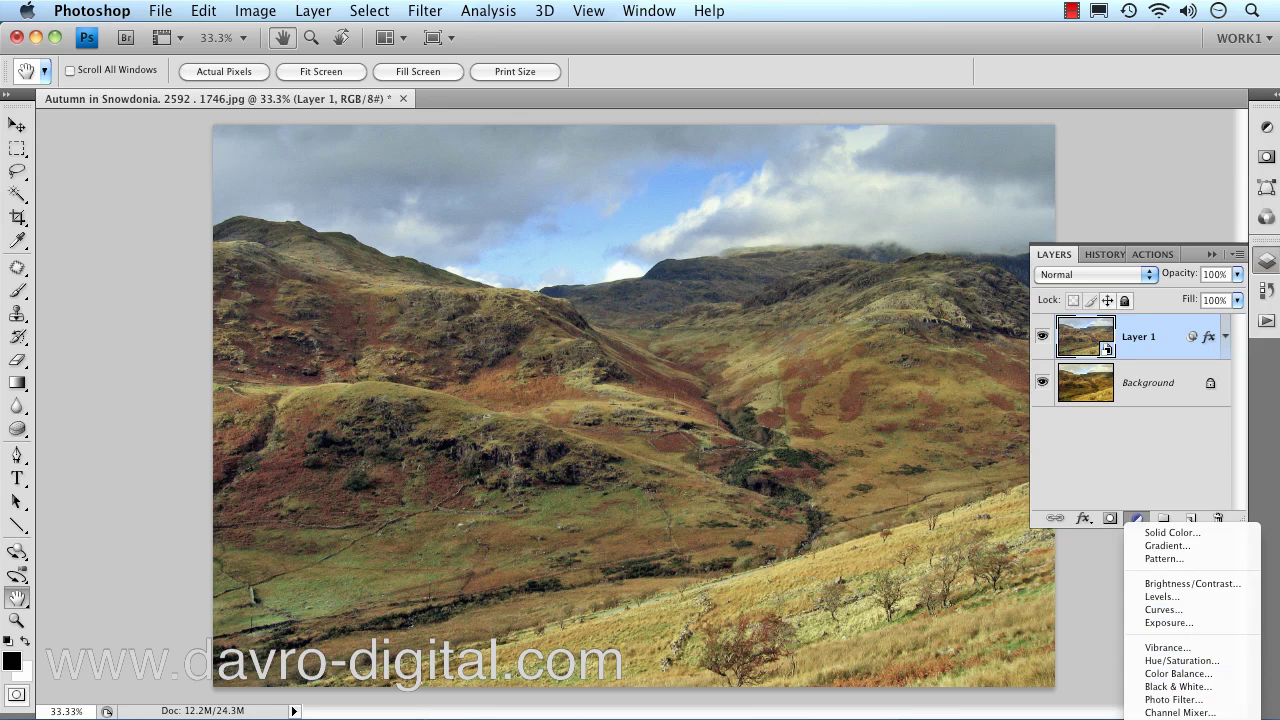
Step: Add a Selective Color adjustment layer with Cyans set to Cyan -16 and Black -14
{"action": "left_click", "coordinate": [1180, 719]}
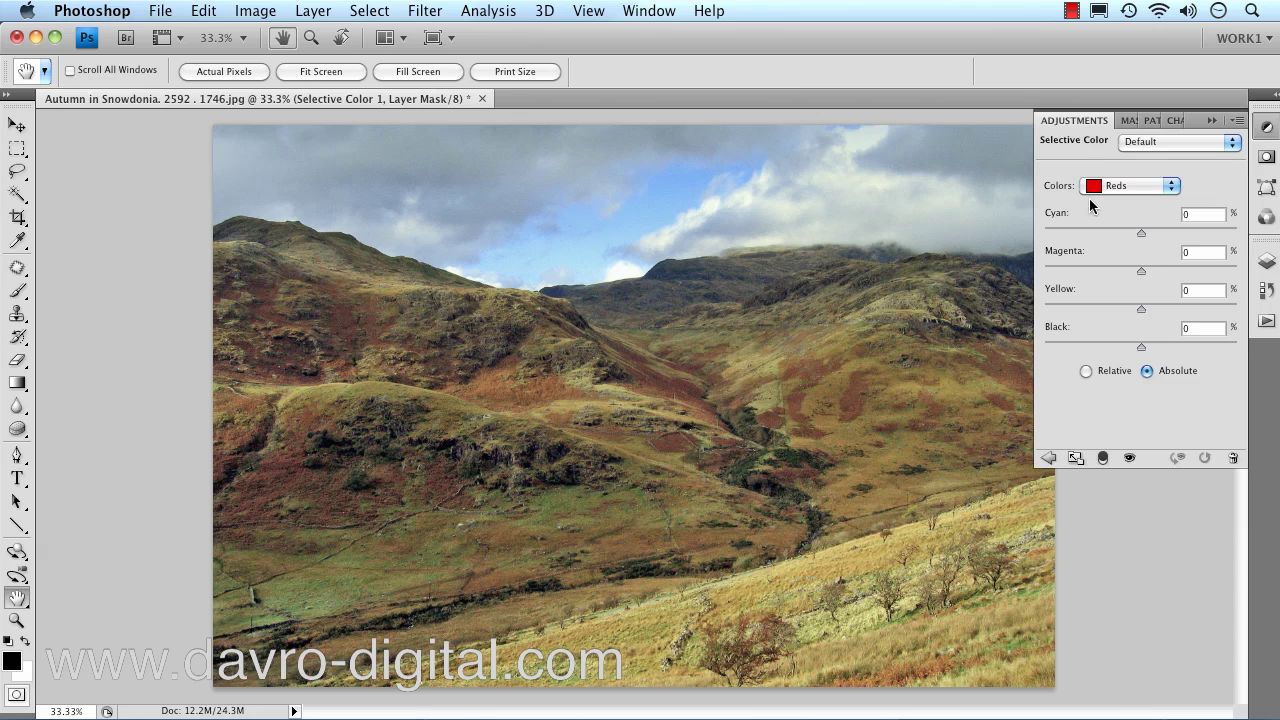
{"action": "left_click", "coordinate": [1168, 186]}
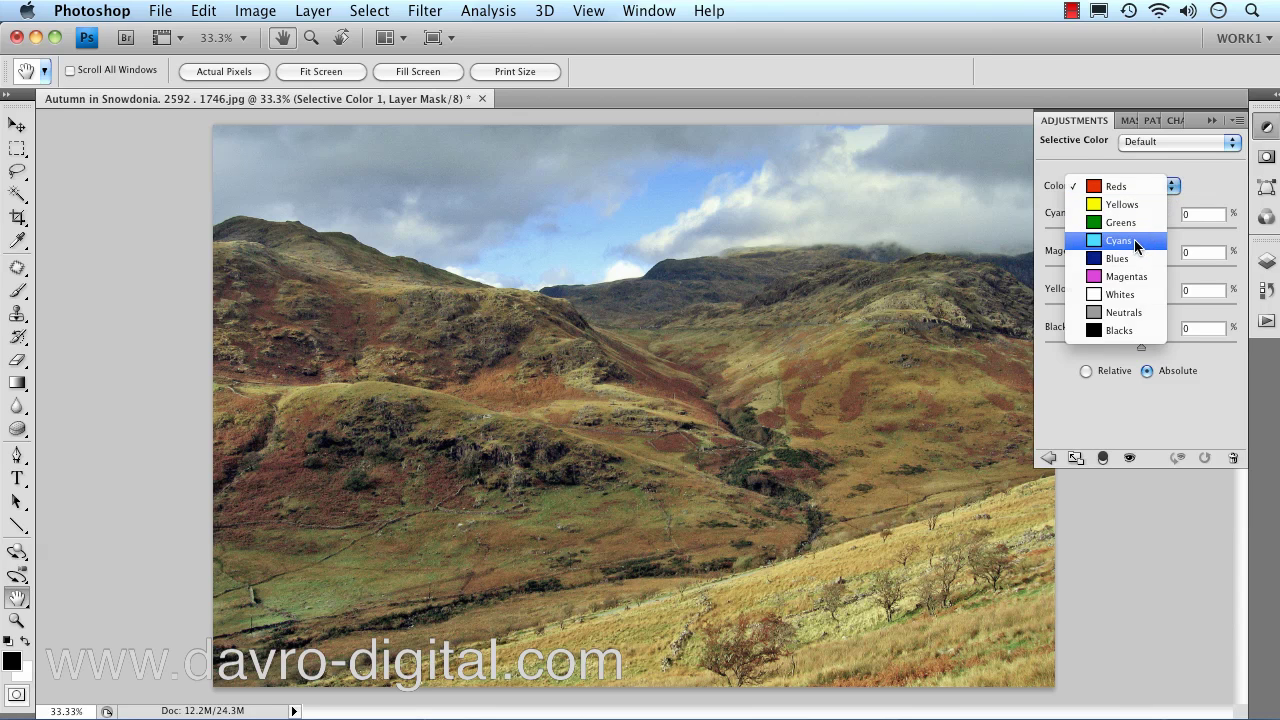
{"action": "left_click", "coordinate": [1134, 239]}
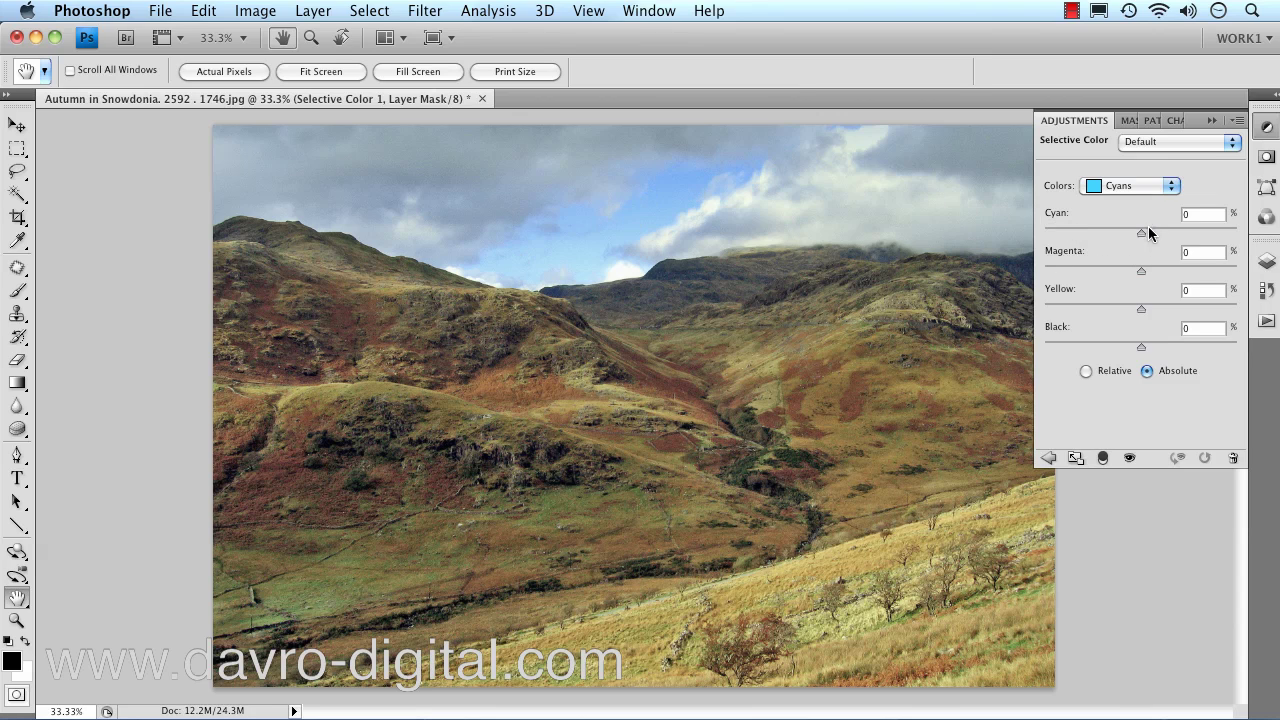
{"action": "left_click_drag", "start_coordinate": [1140, 240], "coordinate": [1120, 222]}
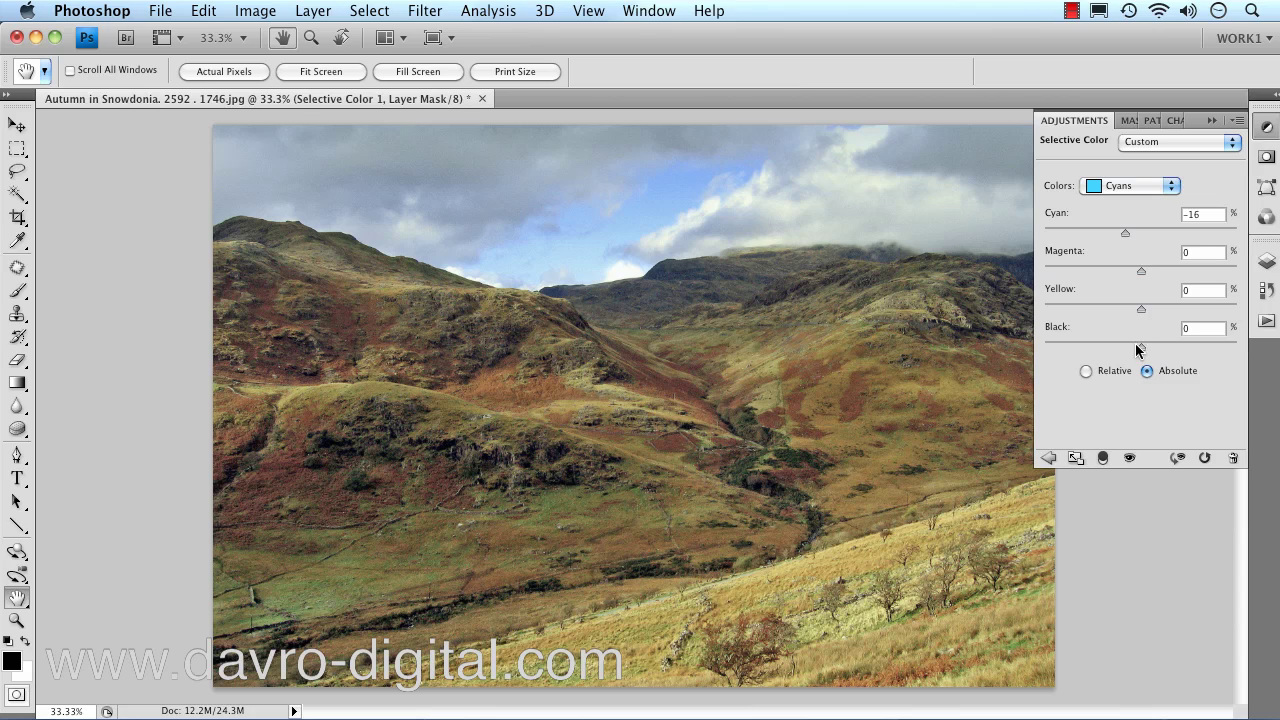
{"action": "left_click_drag", "start_coordinate": [1141, 350], "coordinate": [1128, 350]}
Step: In Selective Color, give Yellows Yellow -10 and Black +7, and Whites Black -8
{"action": "left_click", "coordinate": [1172, 189]}
{"action": "left_click", "coordinate": [1145, 151]}
{"action": "left_click_drag", "start_coordinate": [1143, 311], "coordinate": [1147, 343]}
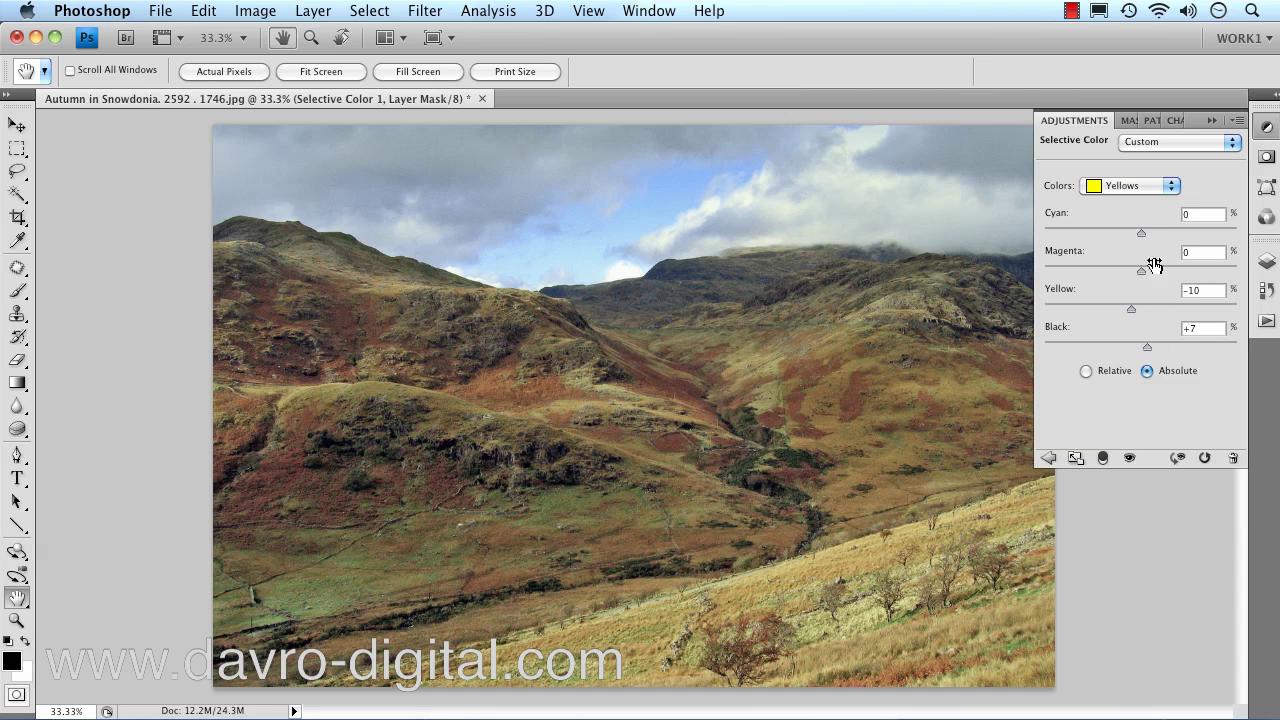
{"action": "left_click", "coordinate": [1167, 188]}
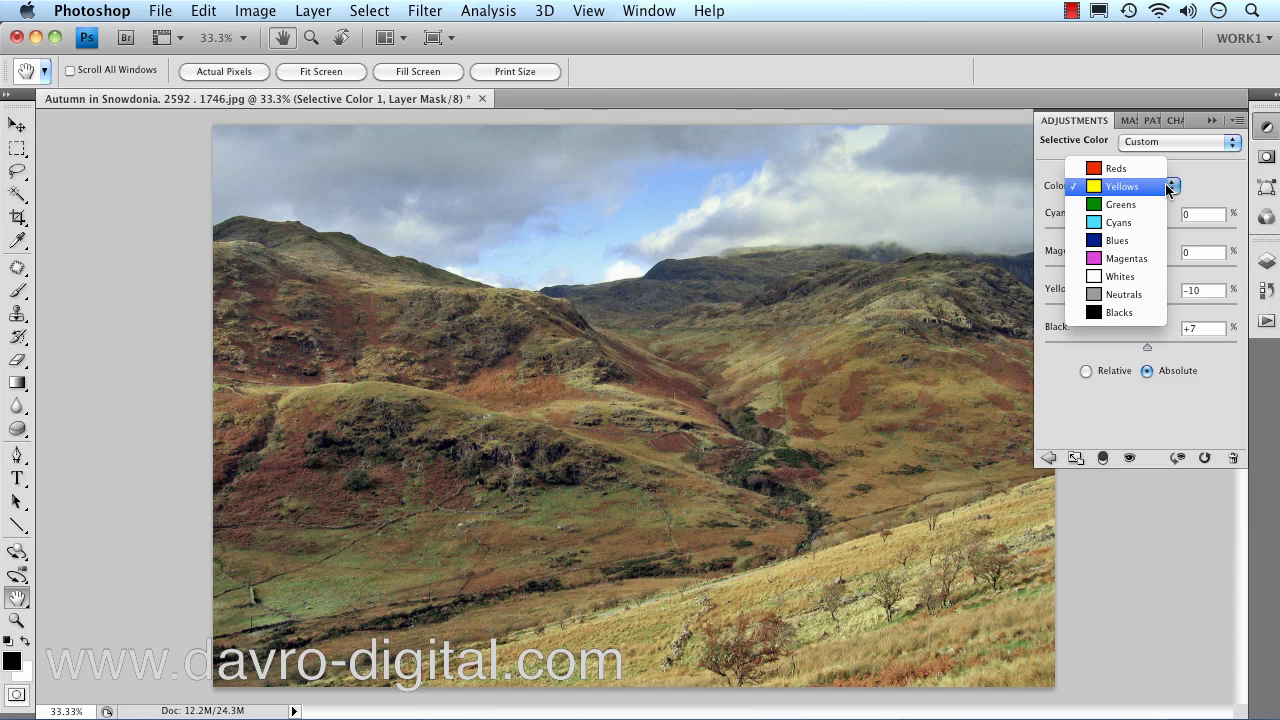
{"action": "left_click", "coordinate": [1128, 280]}
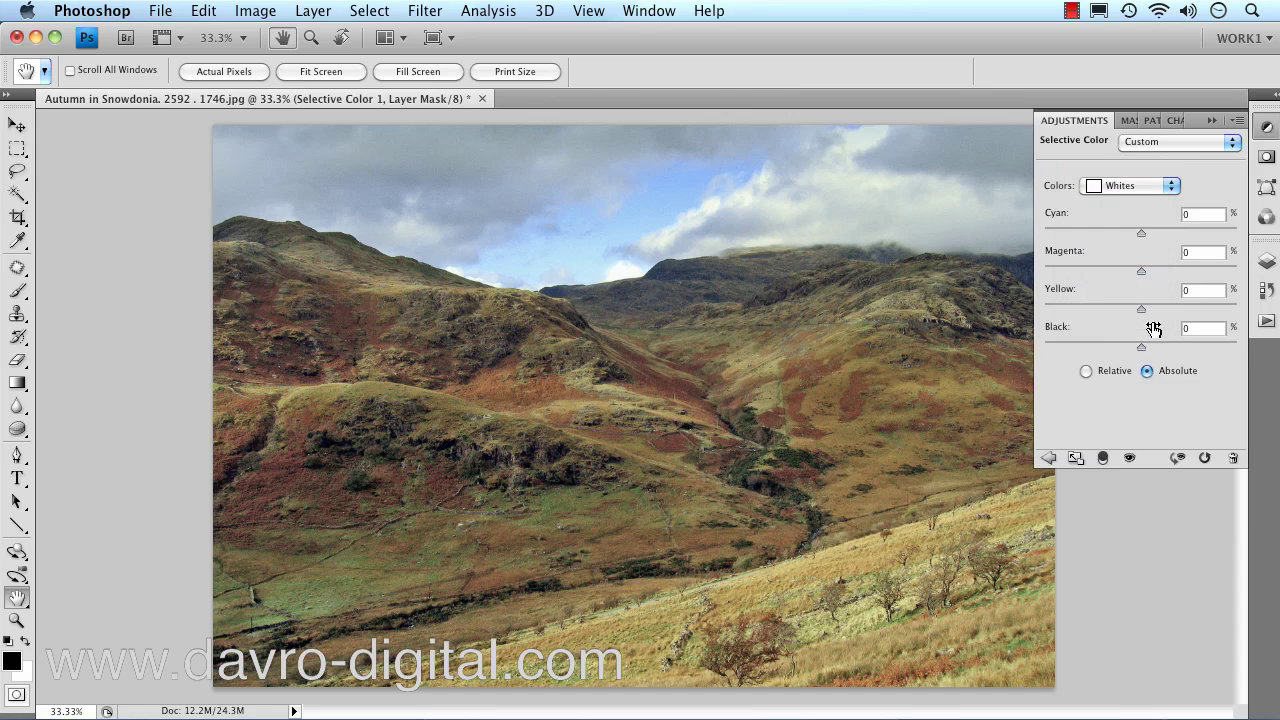
{"action": "mouse_move", "coordinate": [1141, 350]}
{"action": "left_mouse_down"}
{"action": "mouse_move", "coordinate": [1126, 350]}
{"action": "mouse_move", "coordinate": [1138, 347]}
{"action": "left_mouse_up"}
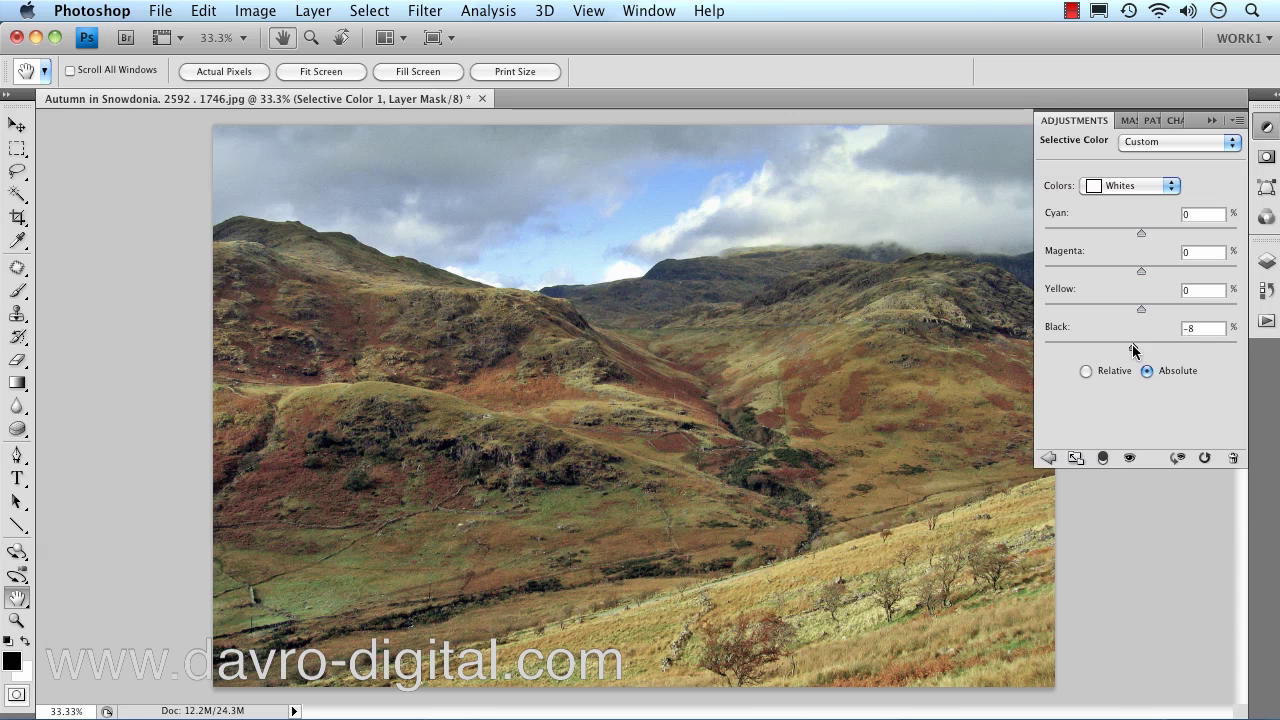
Step: Set Neutrals Black to -1 and compare it against the previous state
{"action": "left_click", "coordinate": [1168, 186]}
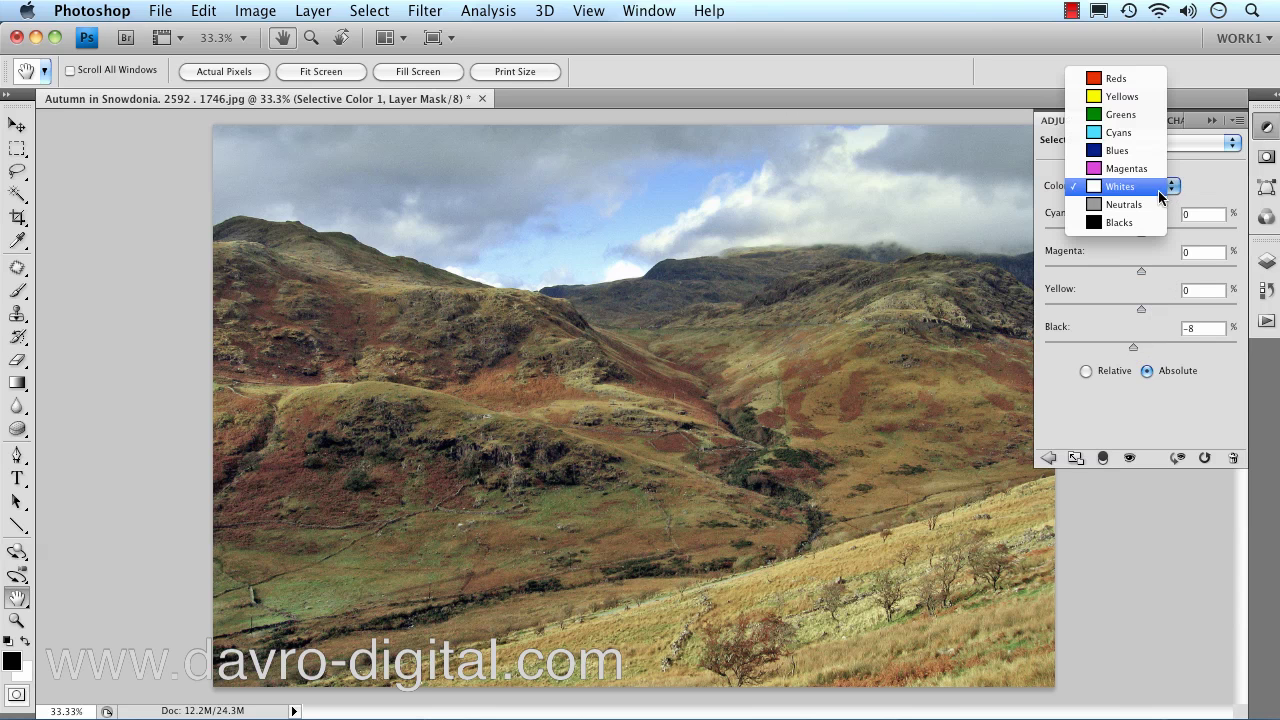
{"action": "left_click", "coordinate": [1157, 199]}
{"action": "left_click_drag", "start_coordinate": [1146, 348], "coordinate": [1141, 346]}
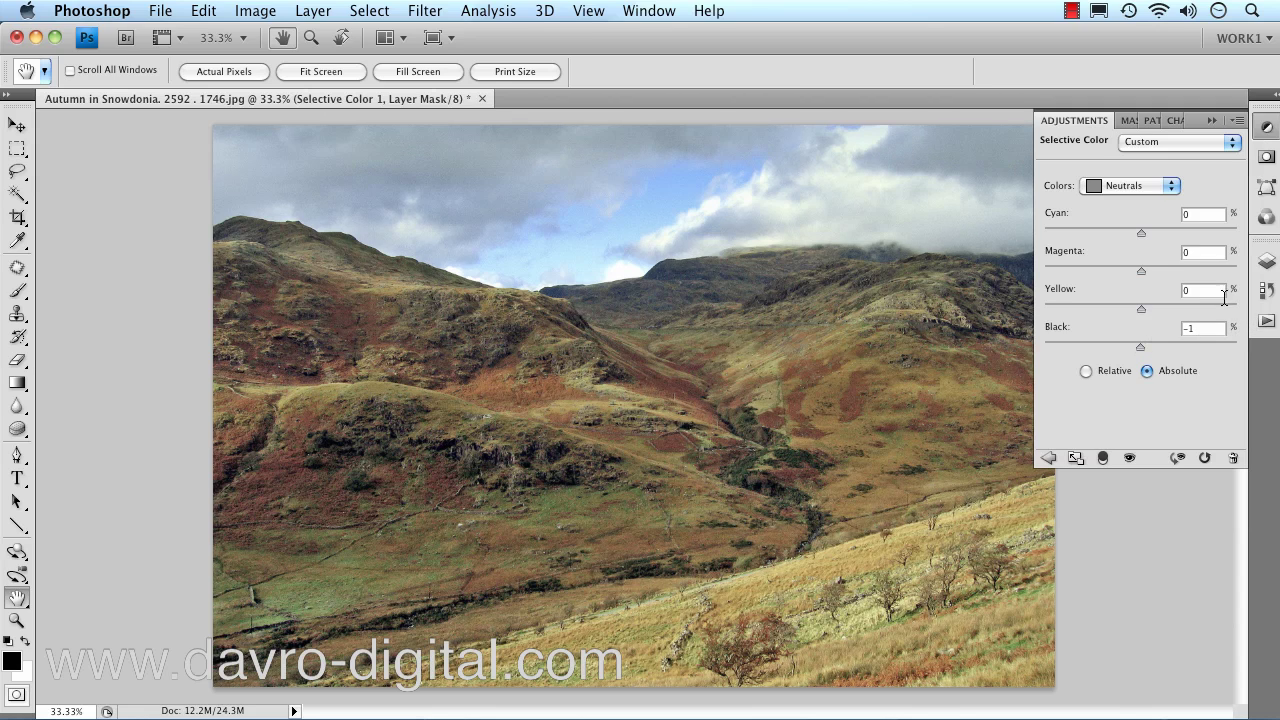
{"action": "left_click", "coordinate": [1178, 458]}
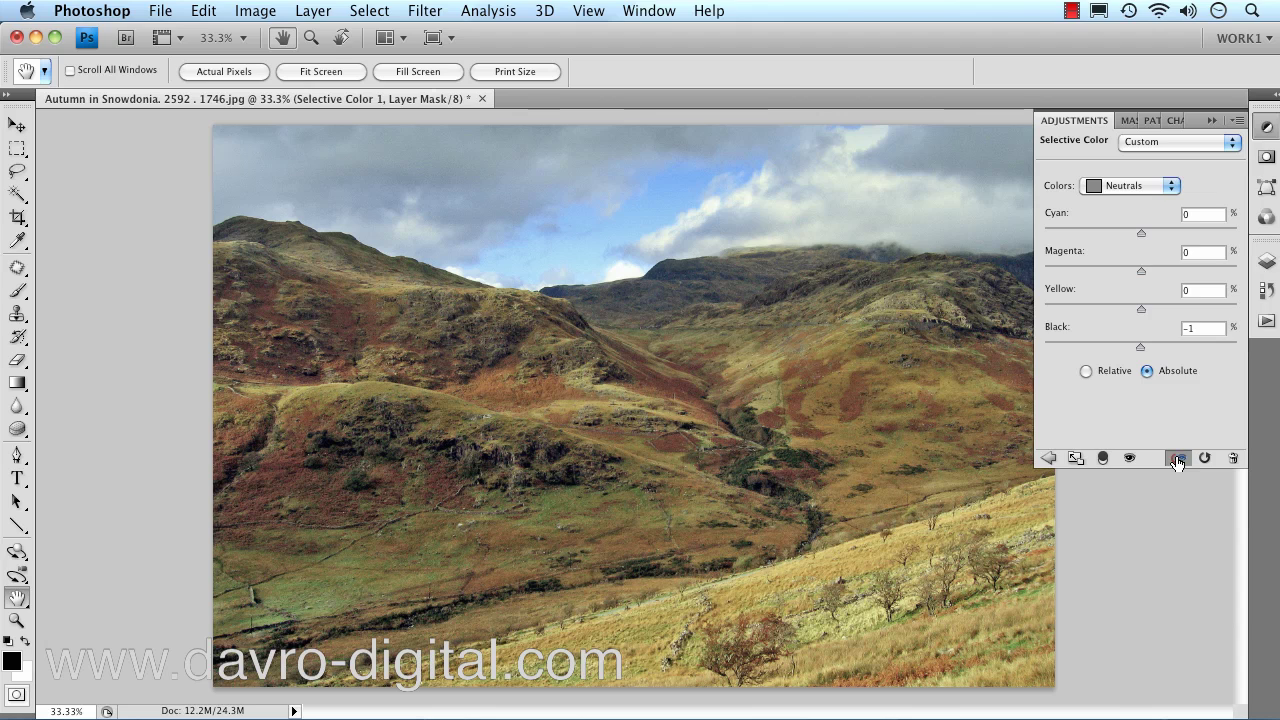
{"action": "left_click", "coordinate": [1178, 458]}
{"action": "left_click", "coordinate": [1178, 458]}
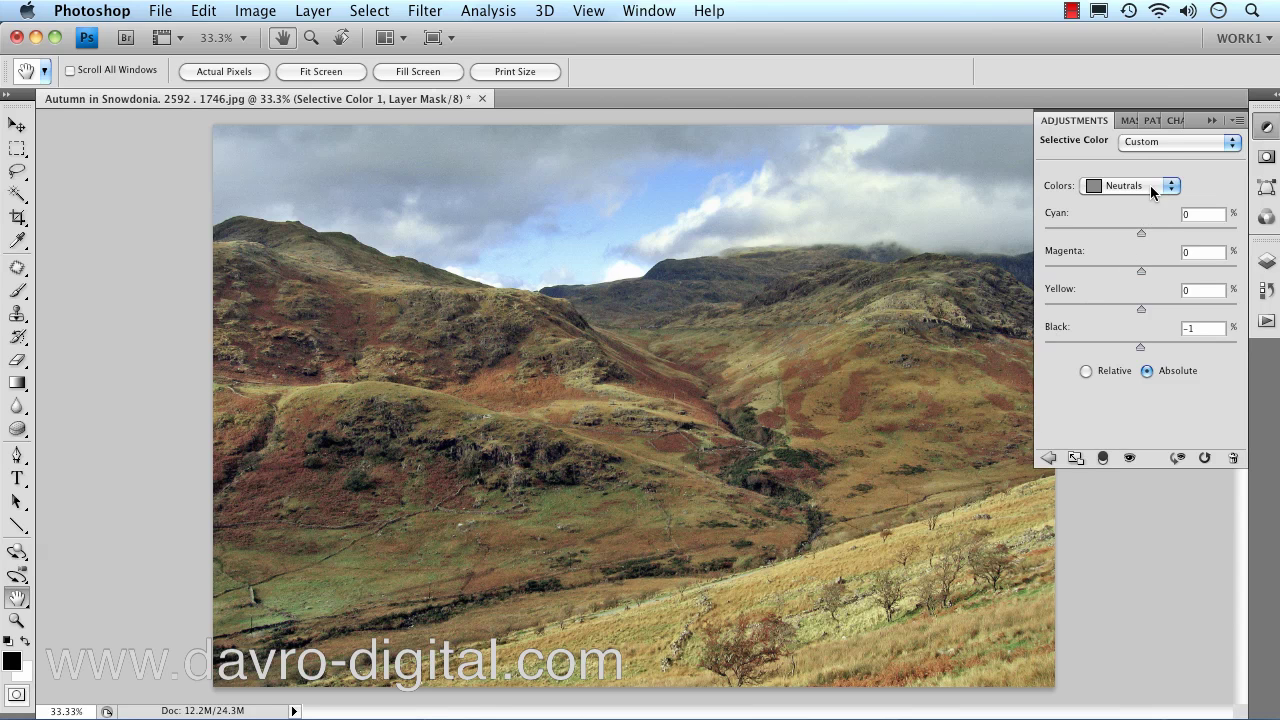
Step: Set Reds Black to -2 in Selective Color
{"action": "left_click", "coordinate": [1150, 185]}
{"action": "left_click", "coordinate": [1117, 61]}
{"action": "mouse_move", "coordinate": [1136, 350]}
{"action": "left_mouse_down"}
{"action": "mouse_move", "coordinate": [1111, 346]}
{"action": "mouse_move", "coordinate": [1157, 347]}
{"action": "mouse_move", "coordinate": [1123, 347]}
{"action": "mouse_move", "coordinate": [1141, 347]}
{"action": "left_mouse_up"}
Step: Show the Layers panel and compare the original Background photo with the full edit
{"action": "left_click", "coordinate": [1266, 261]}
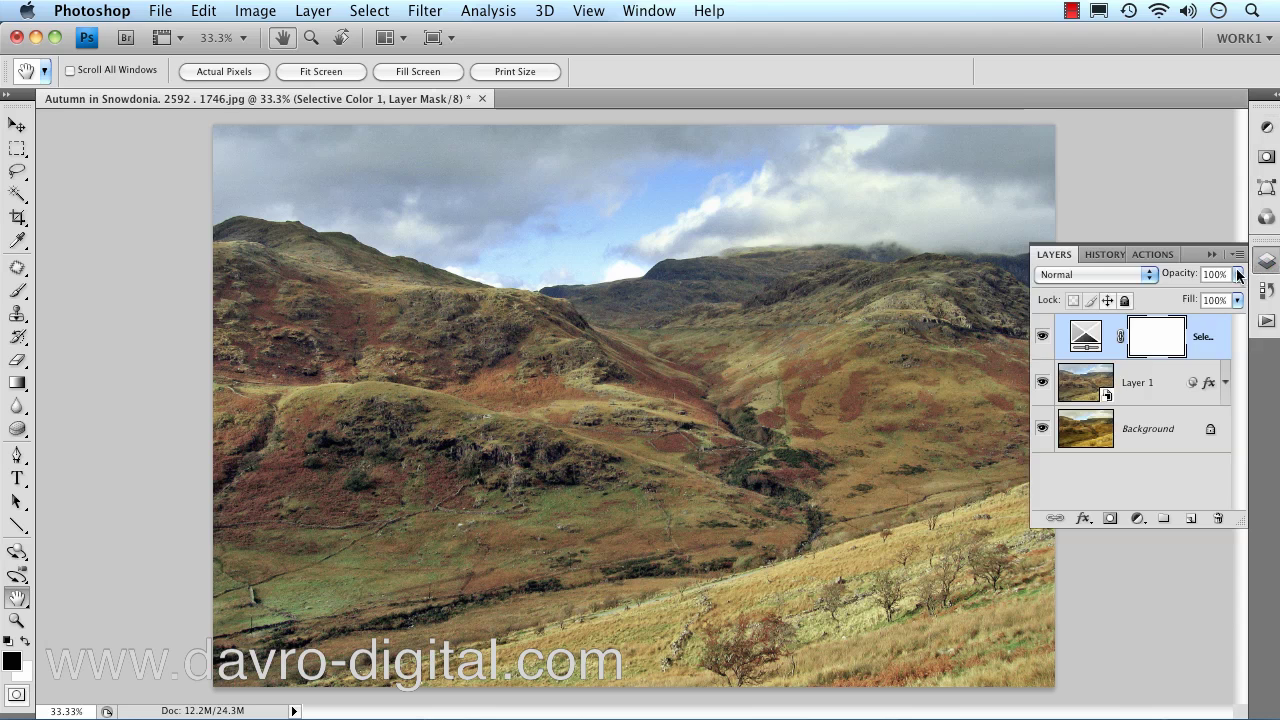
{"action": "left_click", "coordinate": [1044, 434], "text": "alt"}
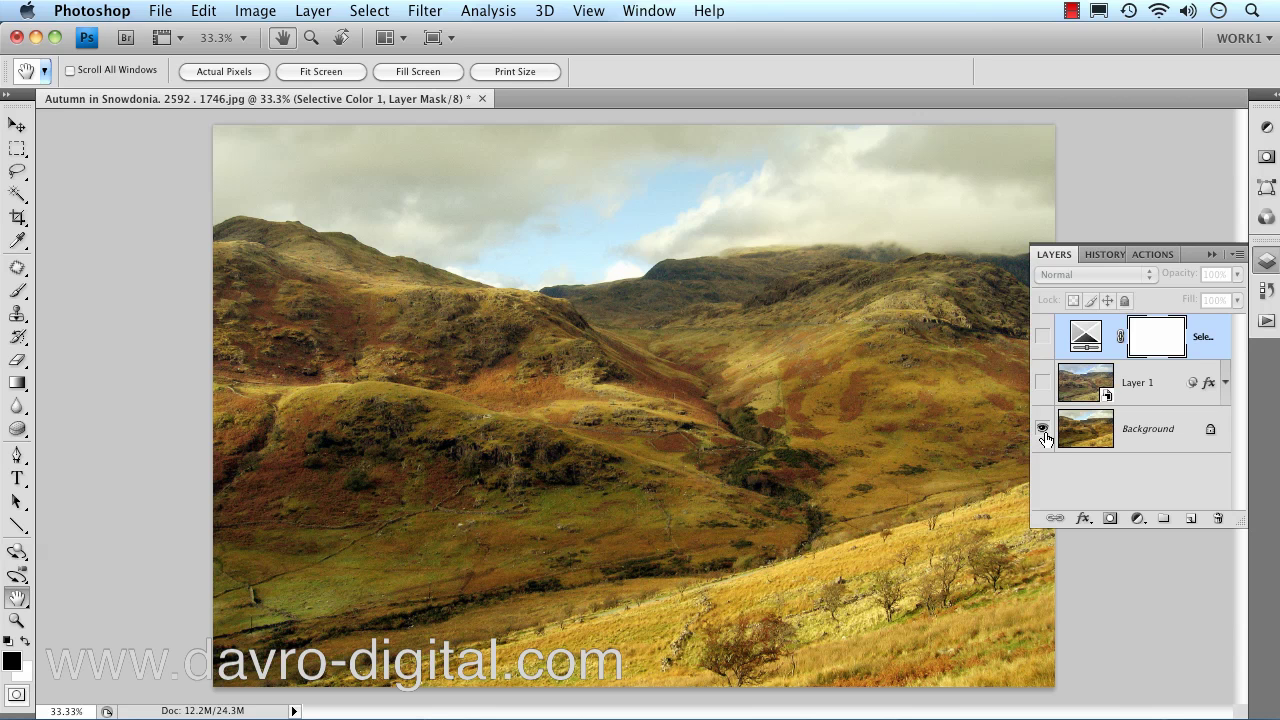
{"action": "left_click", "coordinate": [1044, 434], "text": "alt"}
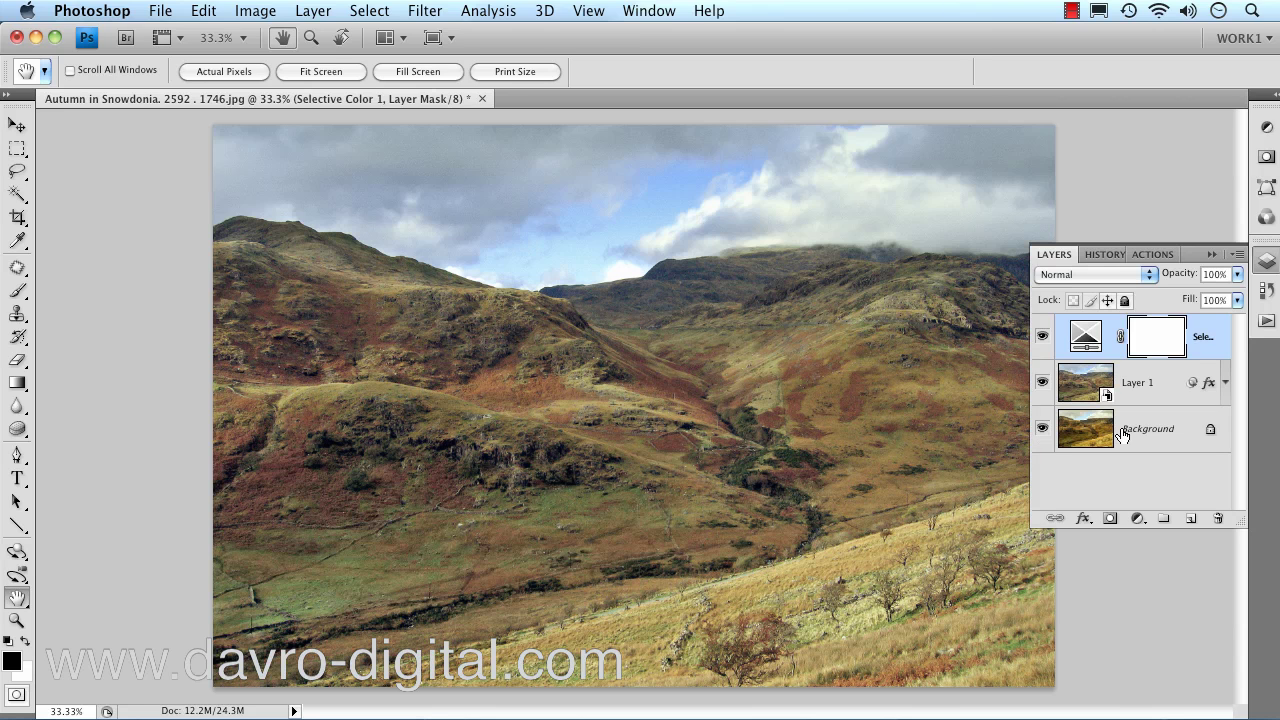
Step: Expand Layer 1's effects, enlarge the layer list, and compare Gradient Overlay and Selective Color on/off
{"action": "left_click", "coordinate": [1225, 383]}
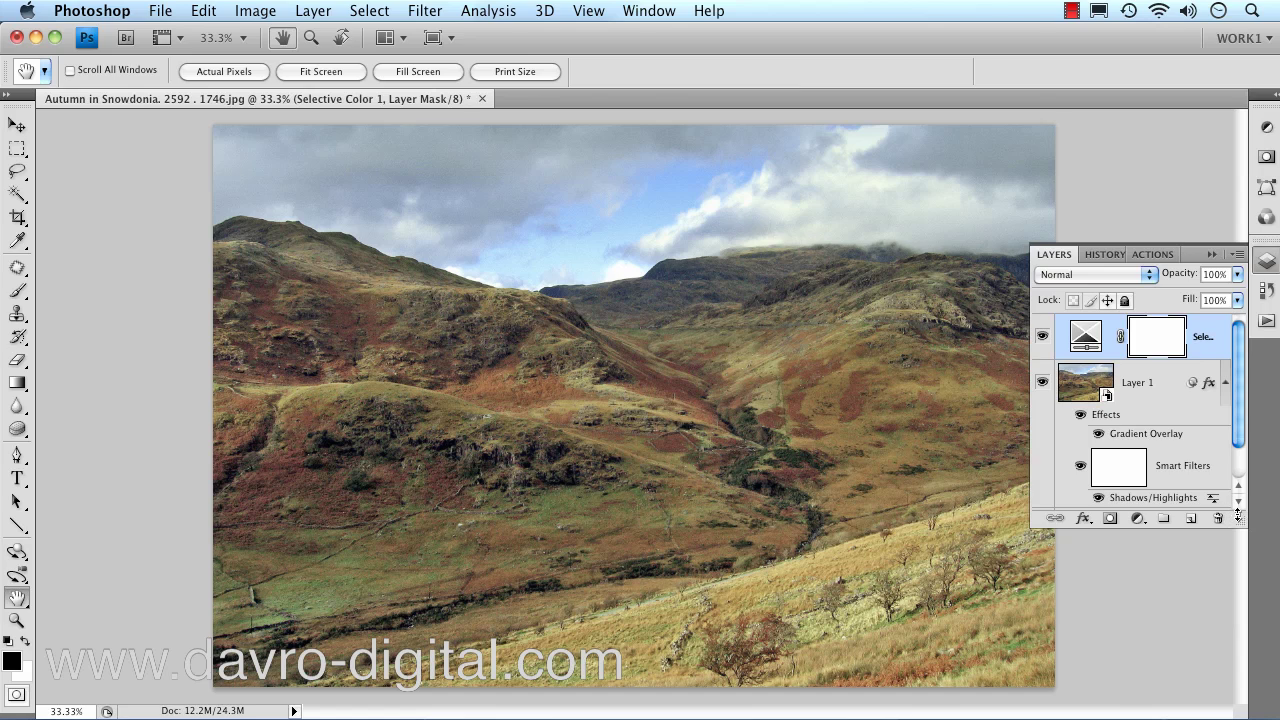
{"action": "left_click_drag", "start_coordinate": [1239, 522], "coordinate": [1239, 582]}
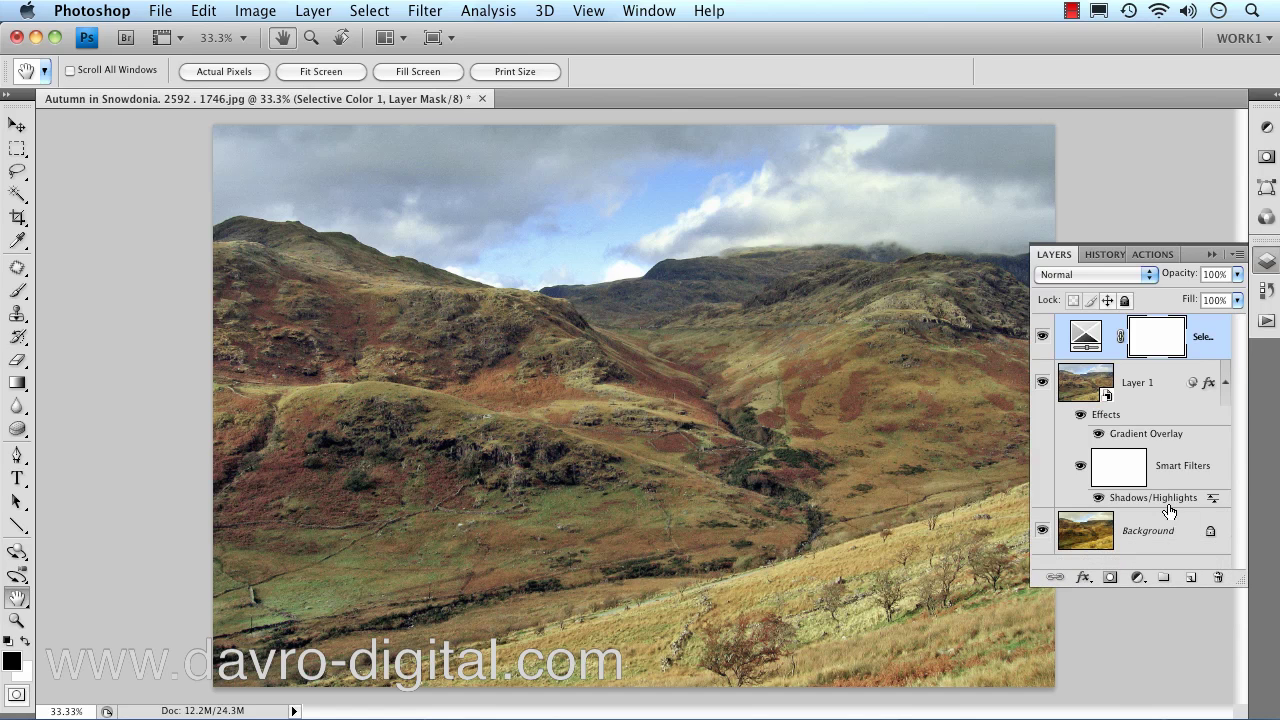
{"action": "left_click", "coordinate": [1081, 416]}
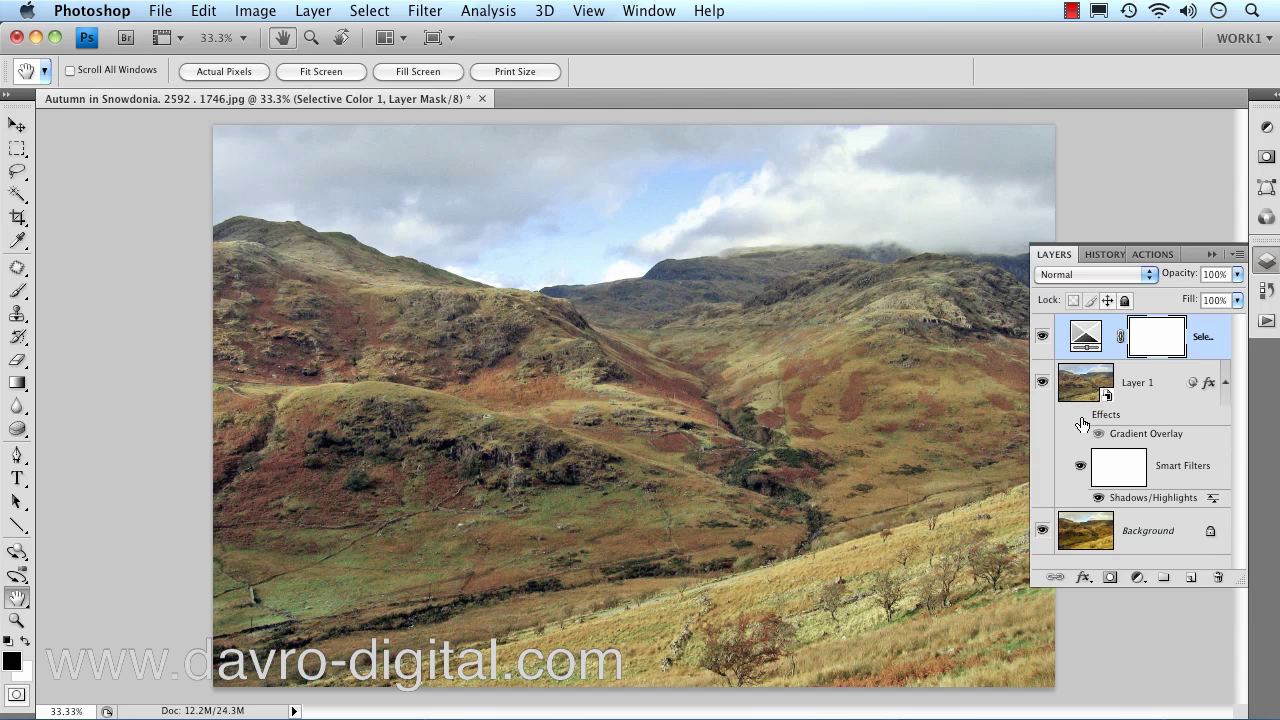
{"action": "left_click", "coordinate": [1081, 416]}
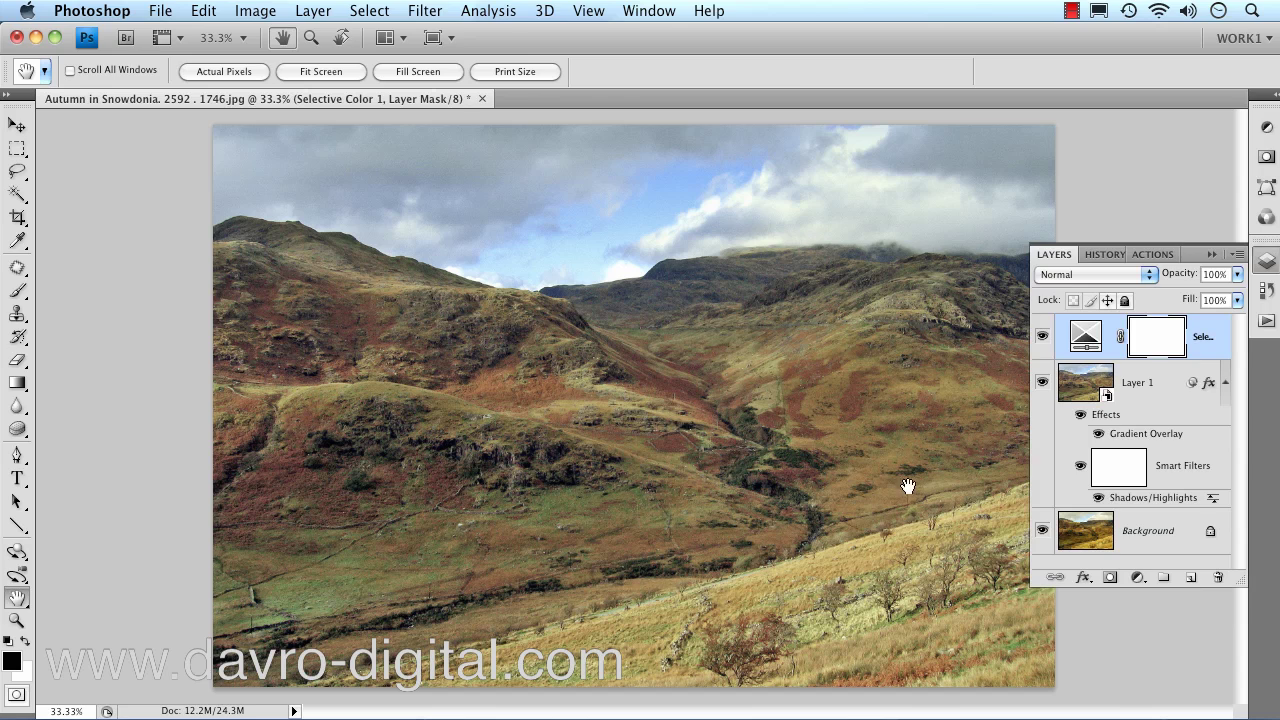
{"action": "left_click", "coordinate": [1043, 340]}
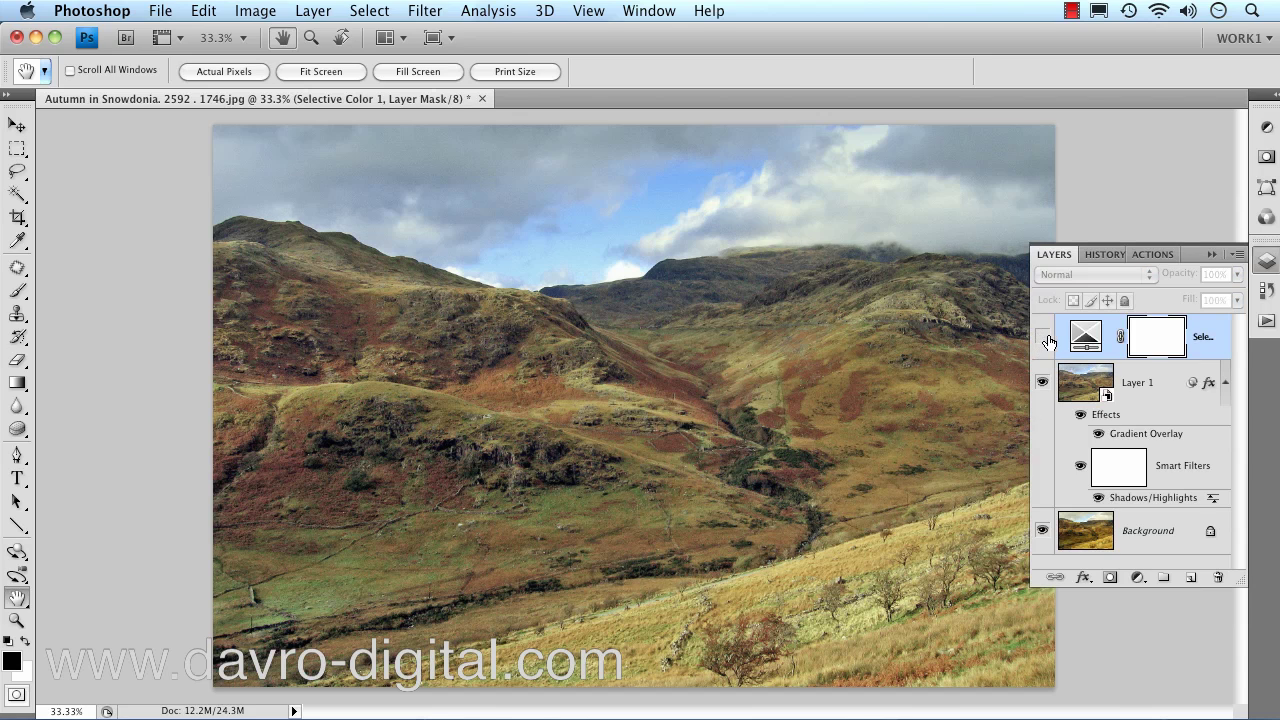
{"action": "left_click", "coordinate": [1043, 340]}
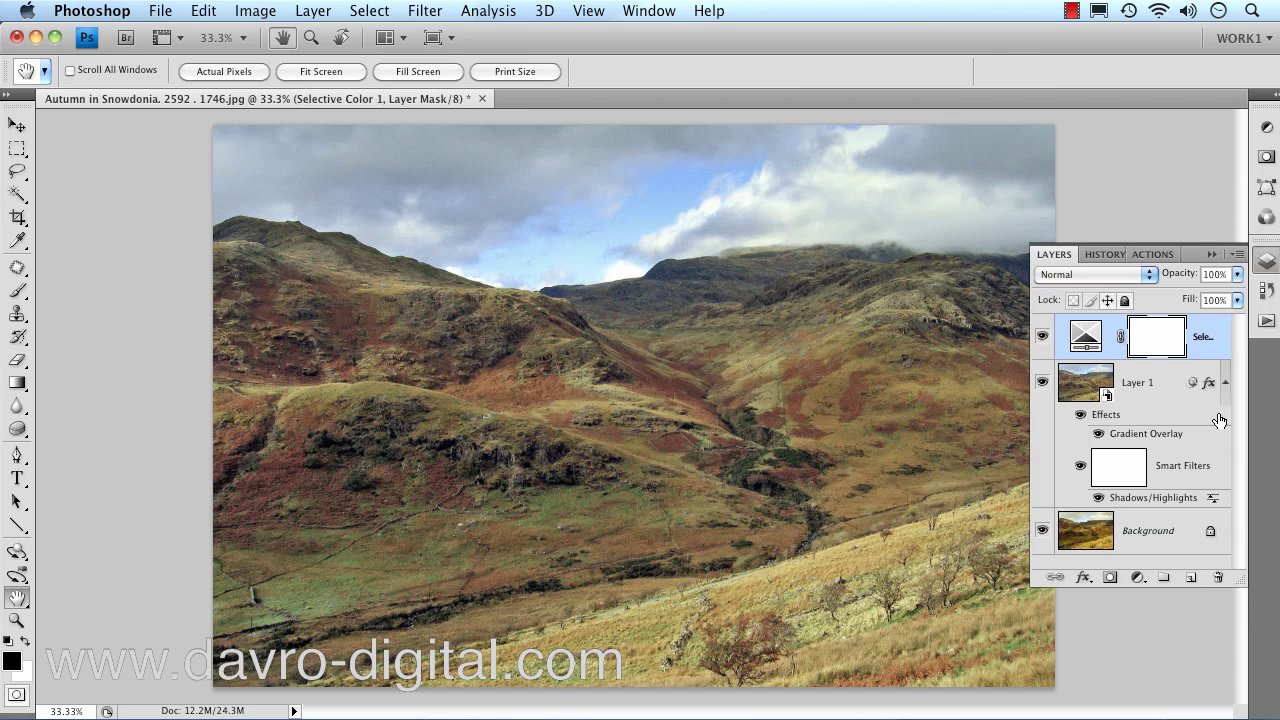